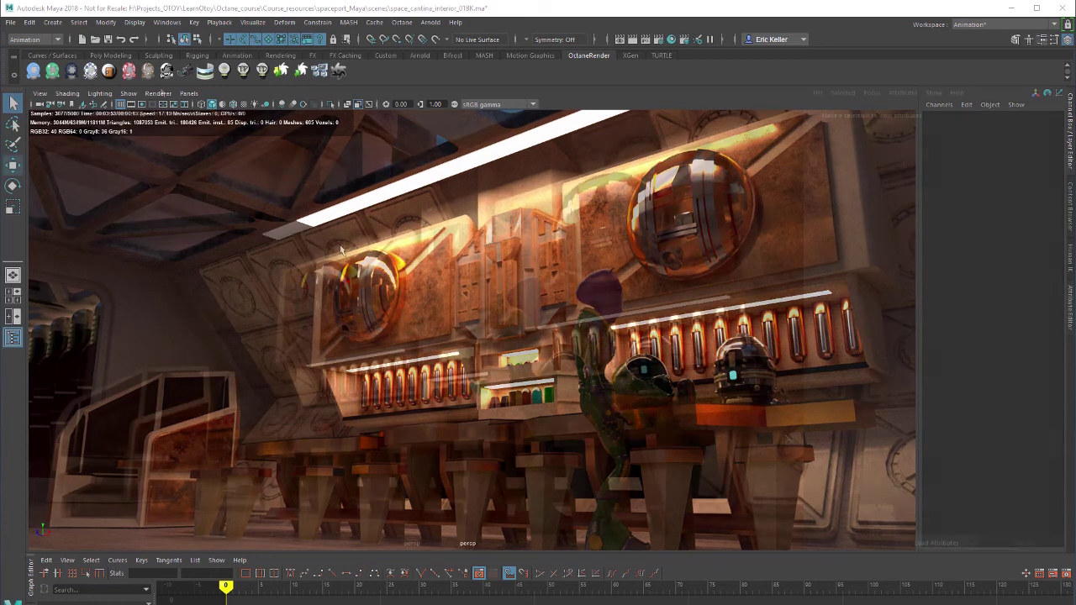
Switch the perspective view from the Octane render to the standard shaded display
click(164, 93)
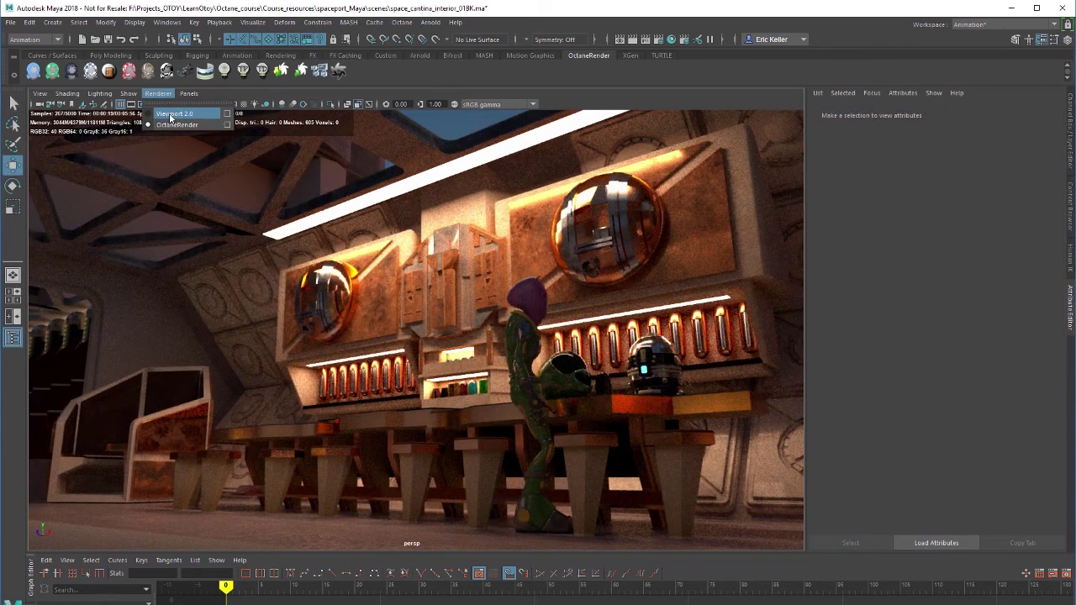
click(172, 114)
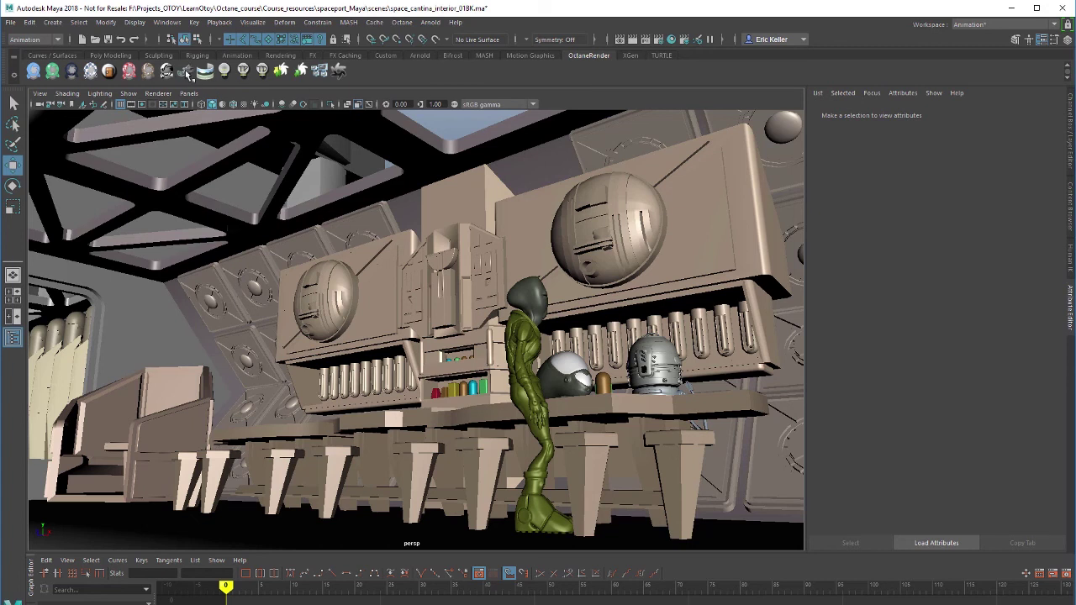
click(402, 23)
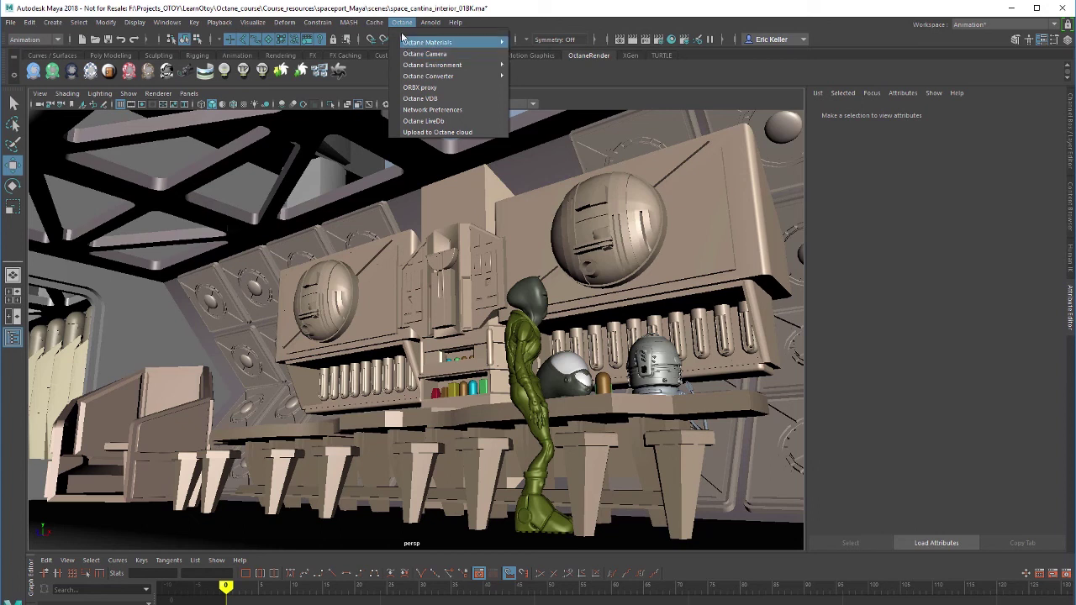
click(401, 18)
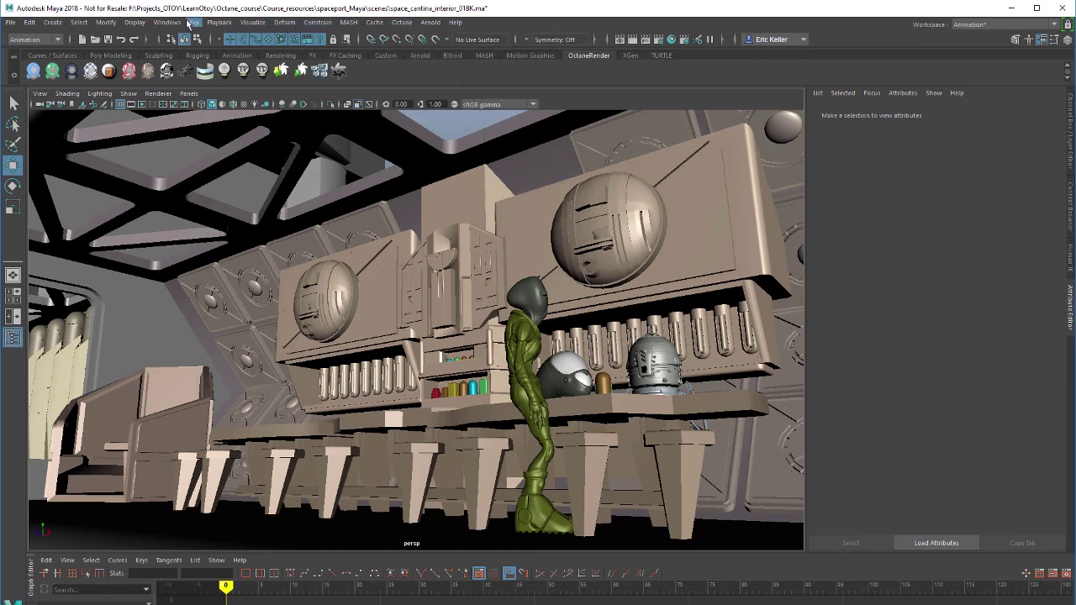
Create a new standard camera and rename it octaneCamera
click(53, 23)
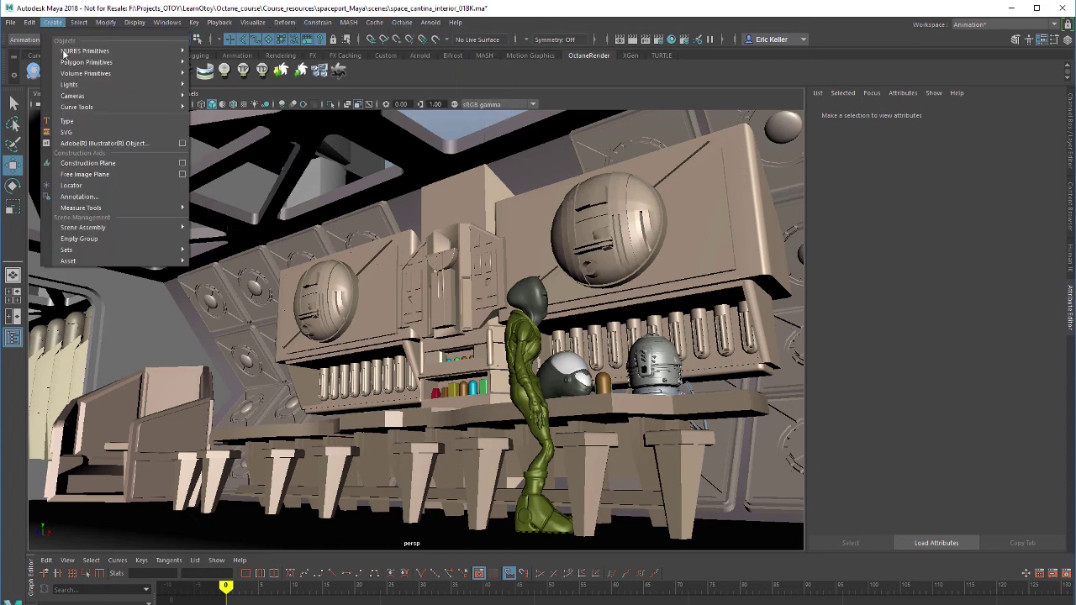
mouse_move(85, 100)
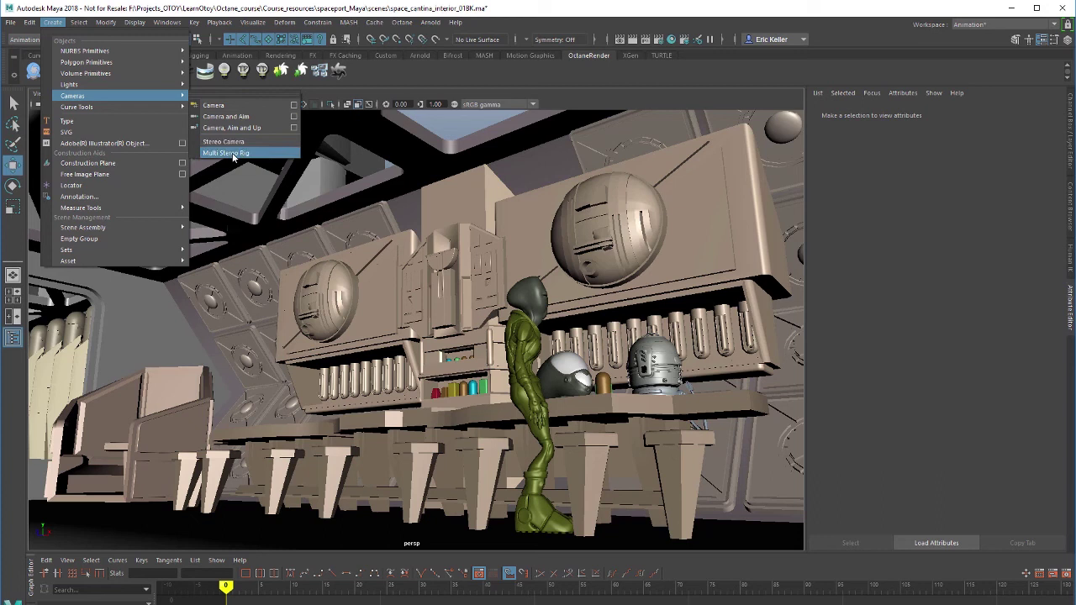
click(230, 111)
click(827, 116)
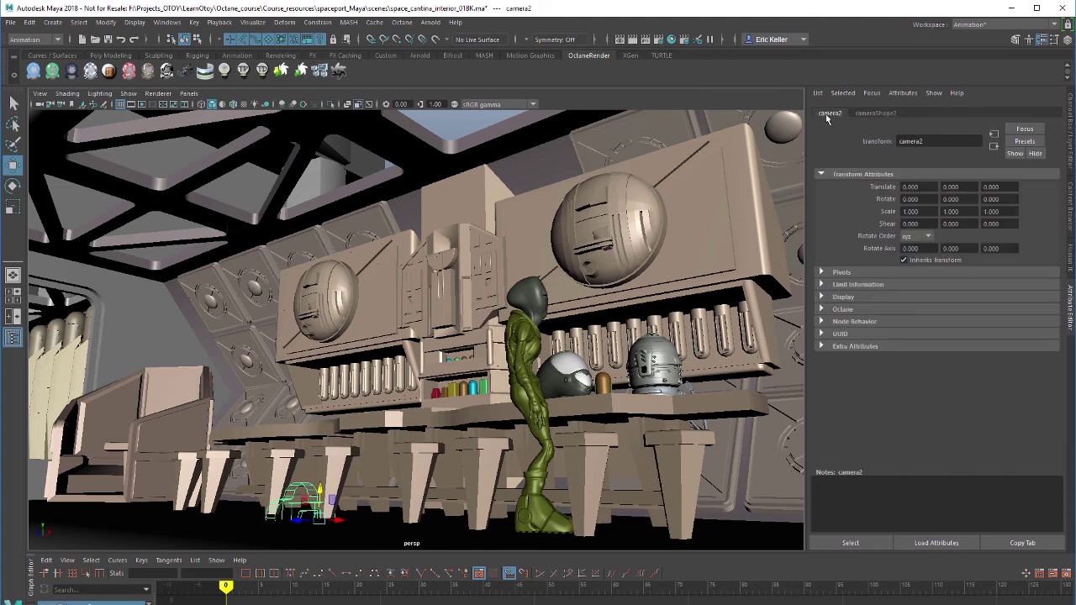
drag(926, 141, 810, 135)
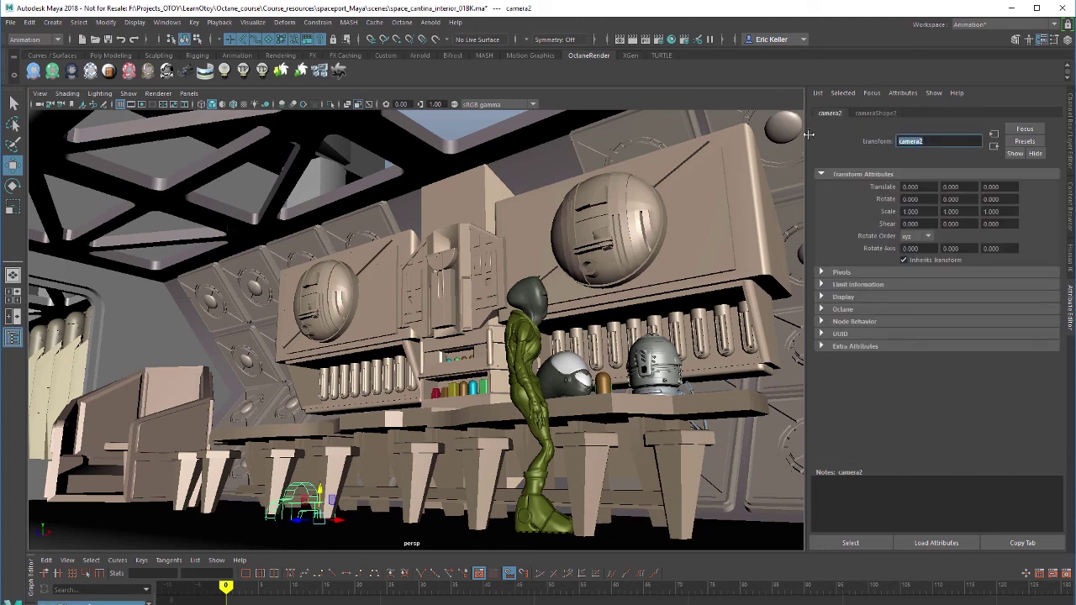
text(octaneCamera)
key(Return)
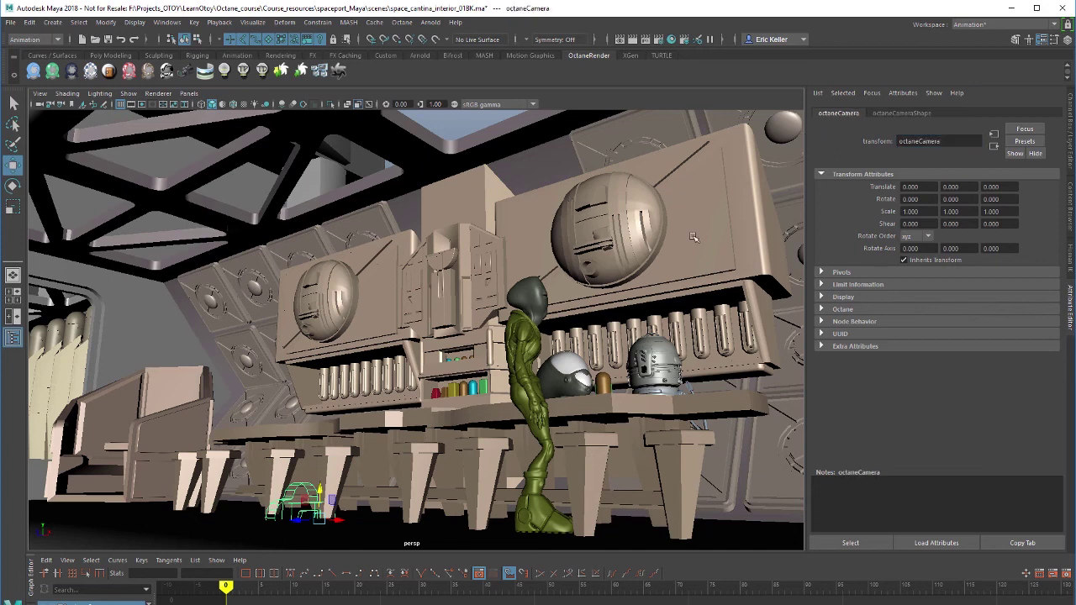
Look through octaneCamera in the viewport
click(188, 94)
mouse_move(200, 104)
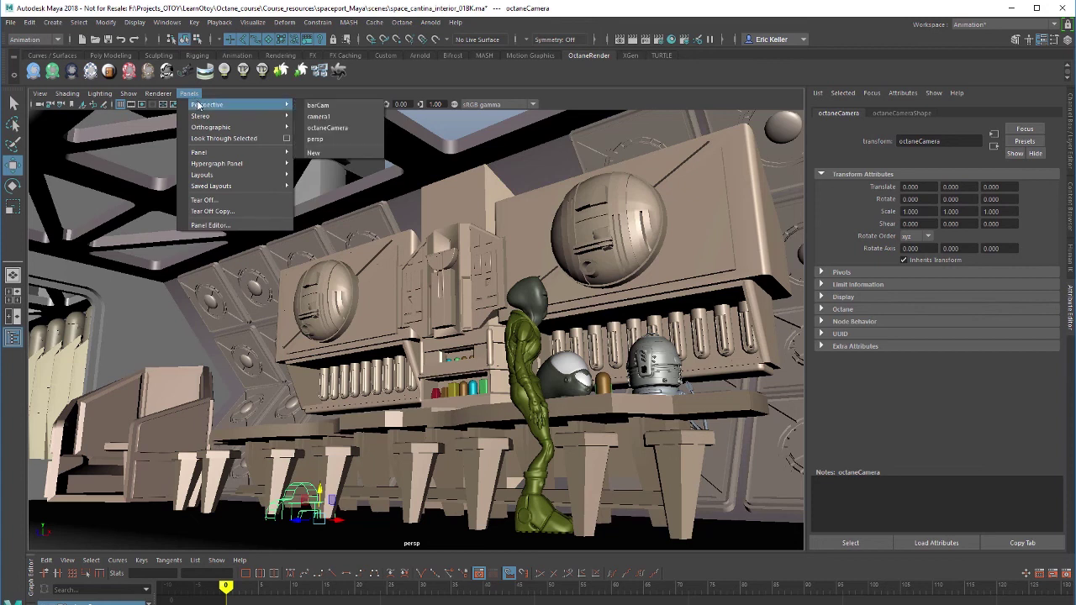
click(340, 127)
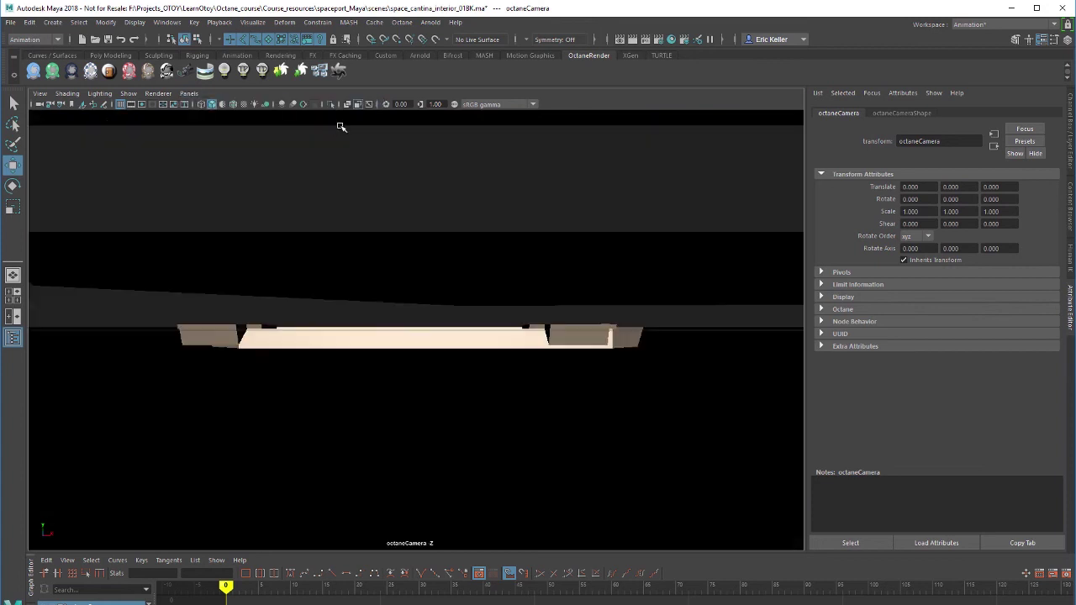
Move octaneCamera to about 15.5, 3.1, 5.1 and angle it to frame the alien, helmet and robot at the bar
alt+right_drag(493, 259, 293, 274)
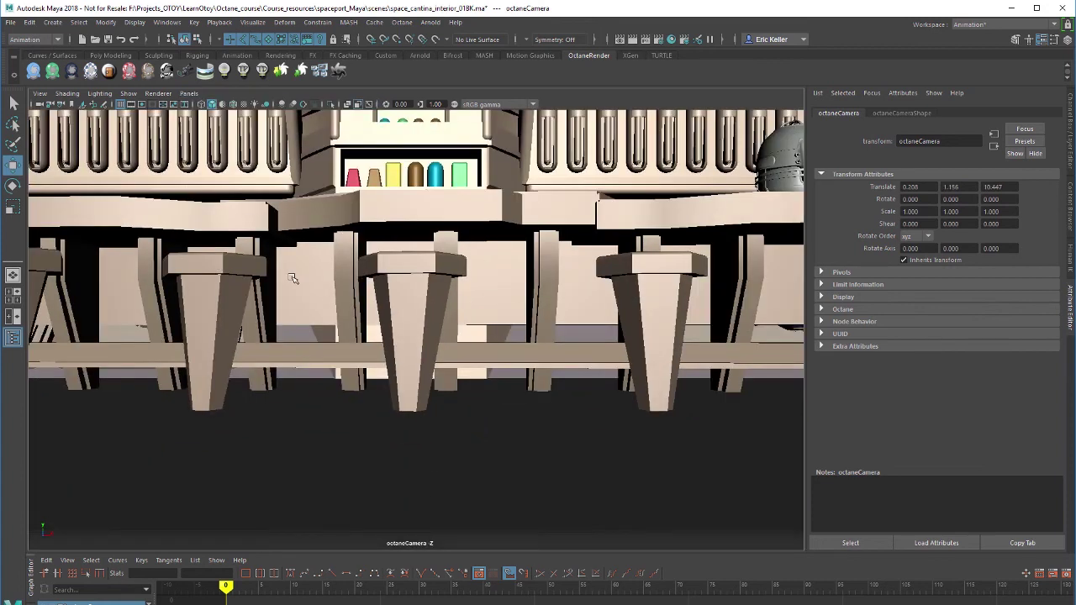
alt+middle_drag(365, 323, 284, 478)
alt+drag(485, 353, 437, 353)
alt+middle_drag(438, 353, 151, 315)
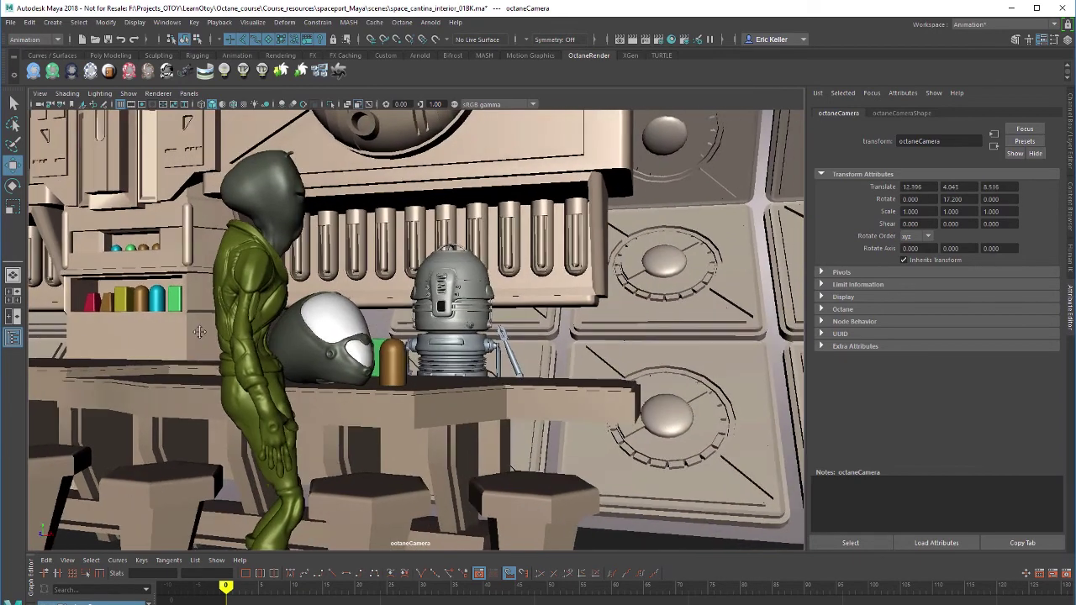
alt+drag(376, 320, 433, 301)
alt+middle_drag(434, 302, 418, 316)
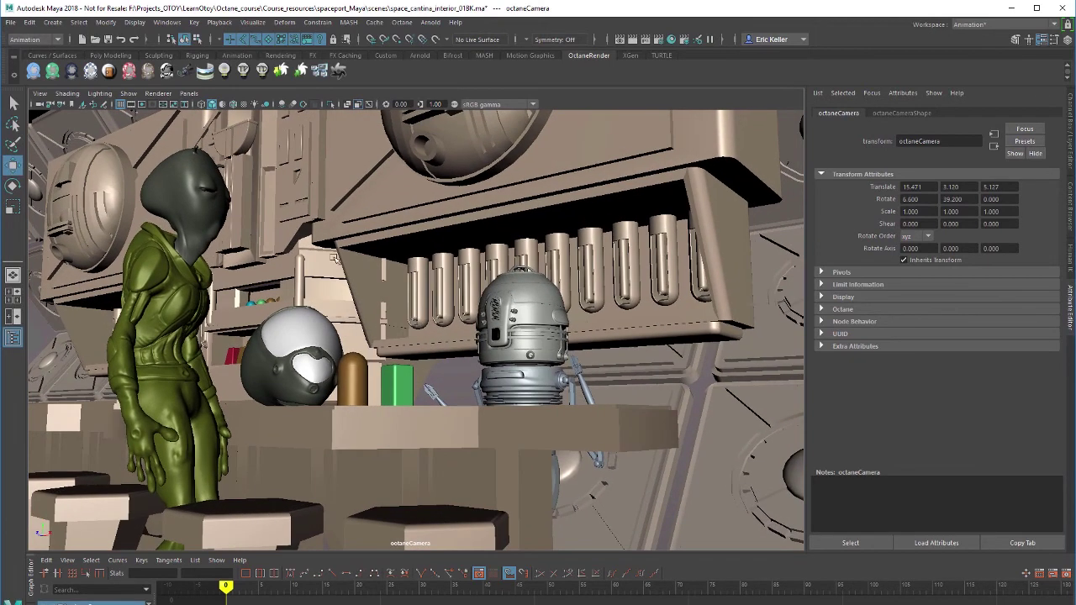
Show the resolution gate in the camera view and check the image size in the Render Settings
click(143, 105)
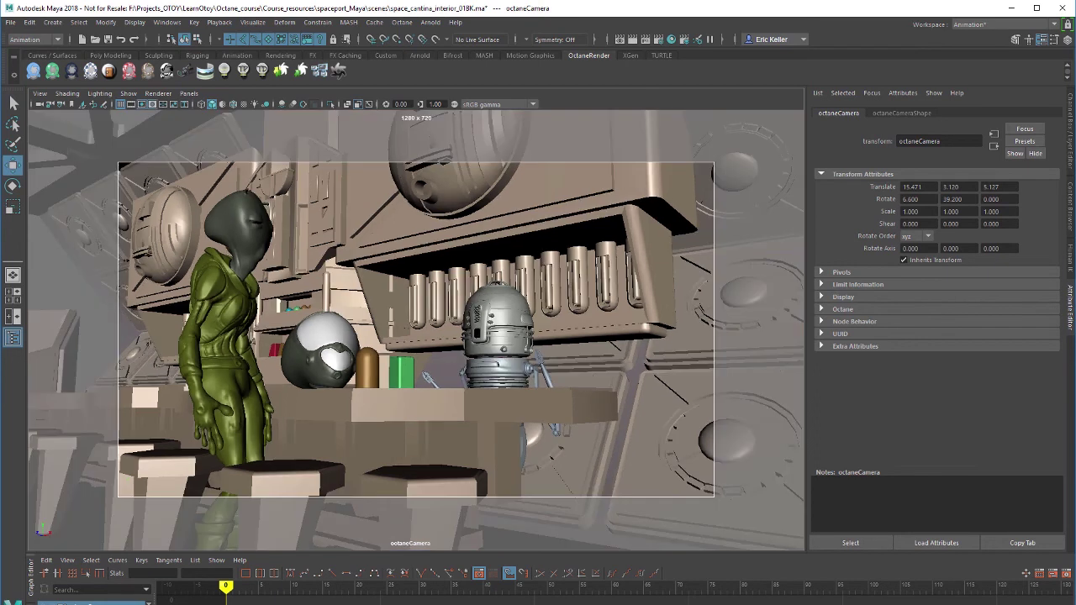
drag(0, 217, 395, 105)
click(392, 160)
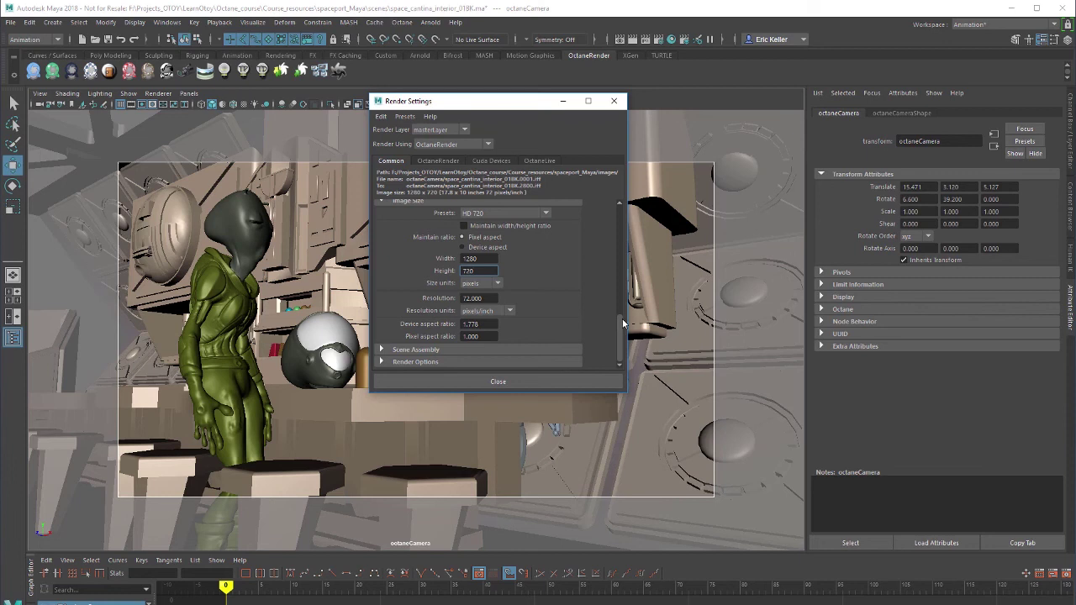
scroll(622, 319, up, 1)
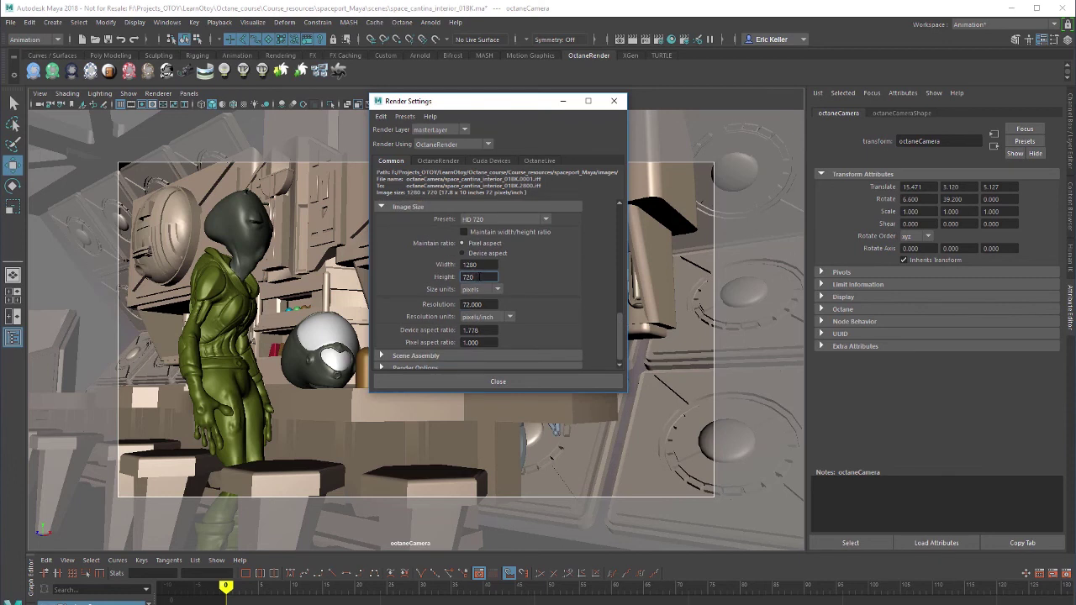
drag(480, 102, 0, 336)
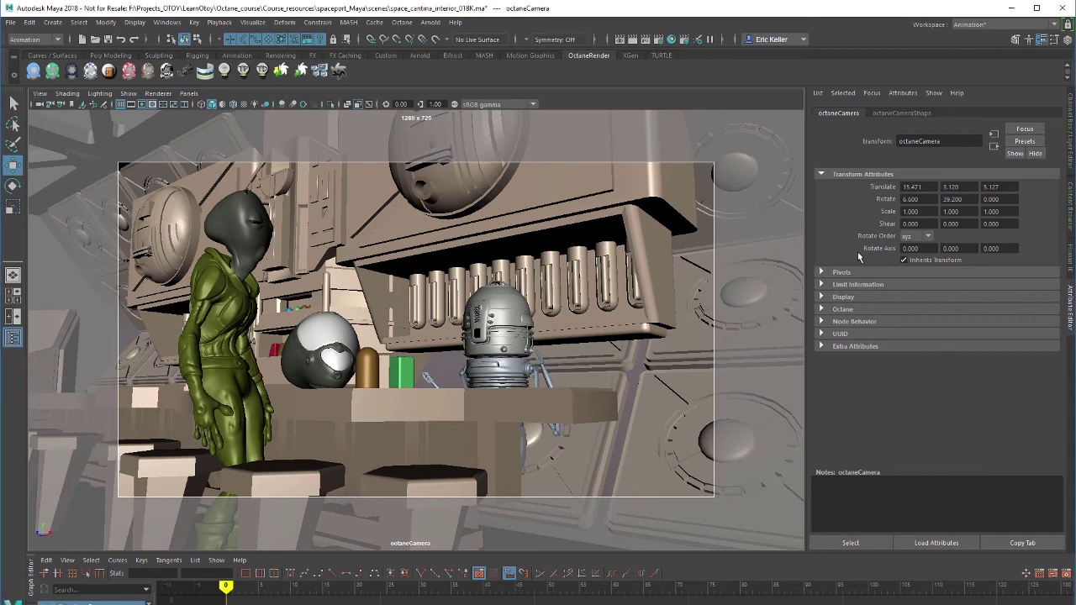
Look over the camera shape's Octane attributes and set its focal length to 60
click(905, 114)
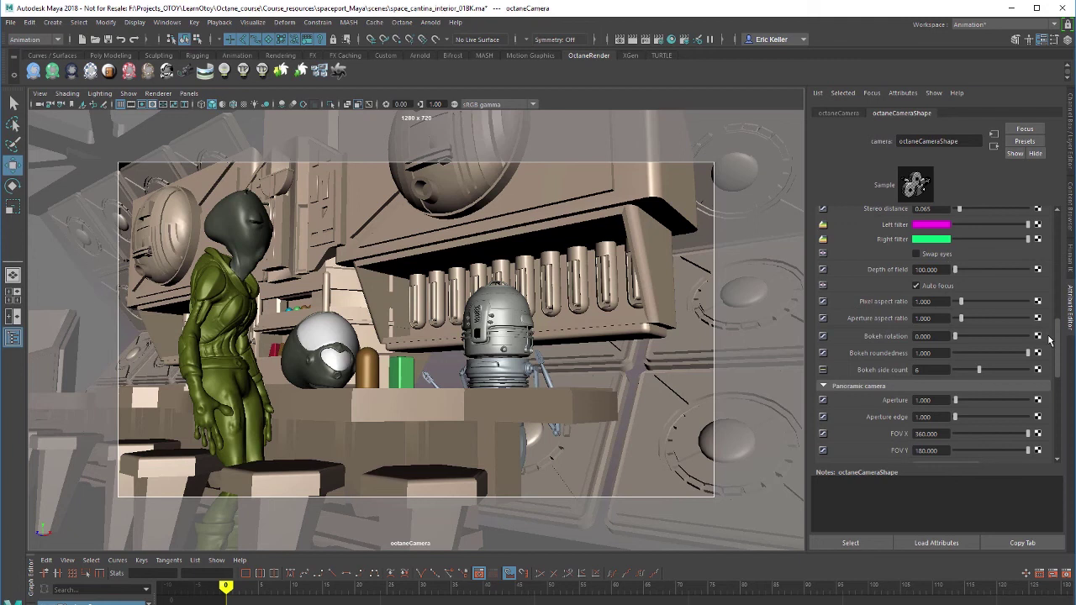
drag(1058, 338, 1056, 224)
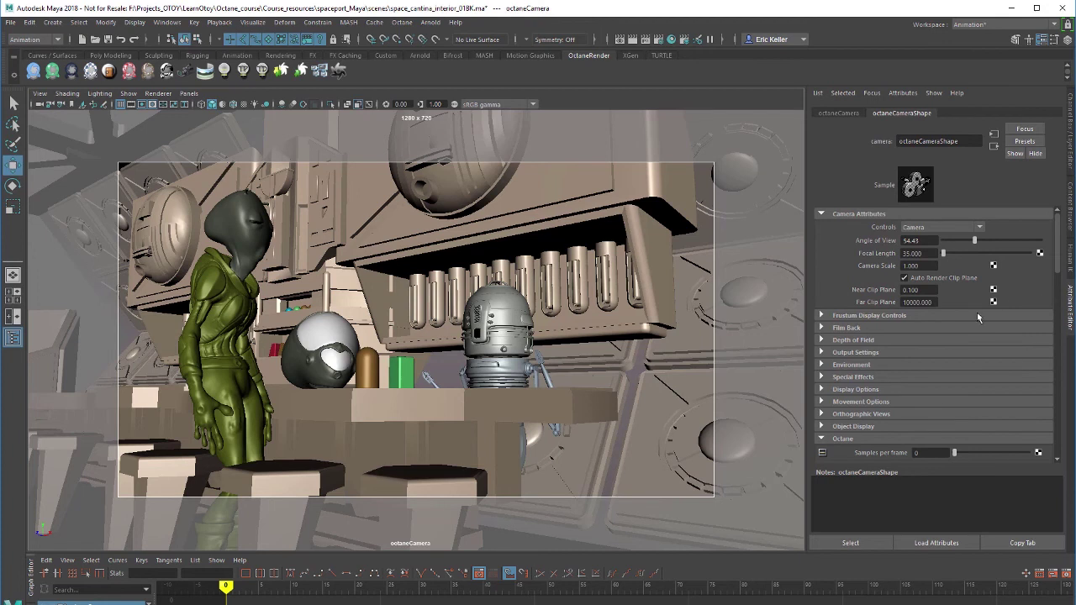
drag(1058, 247, 1041, 293)
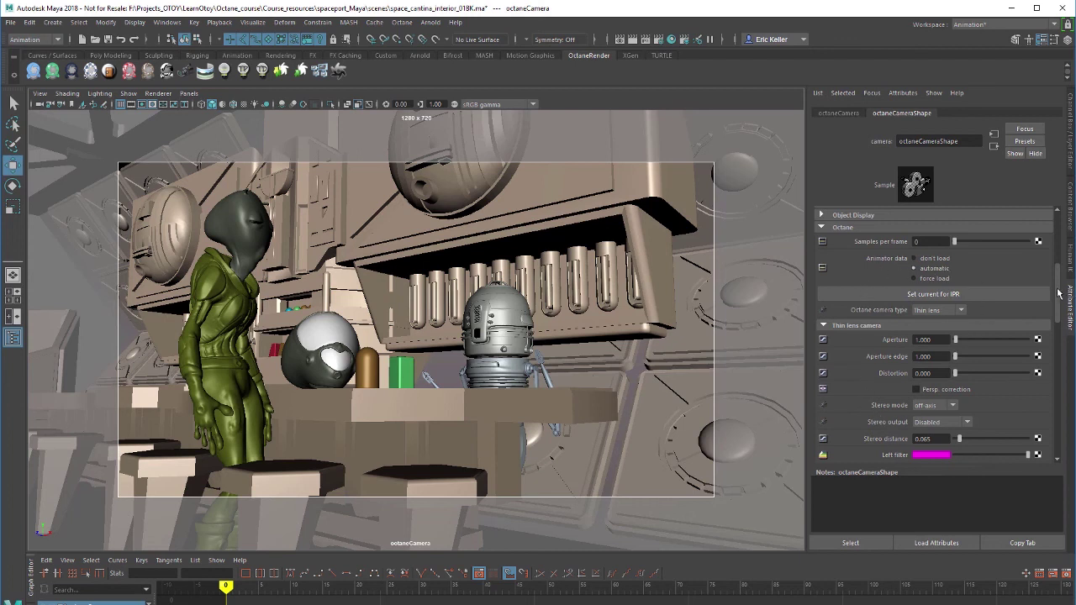
scroll(1060, 292, up, 5)
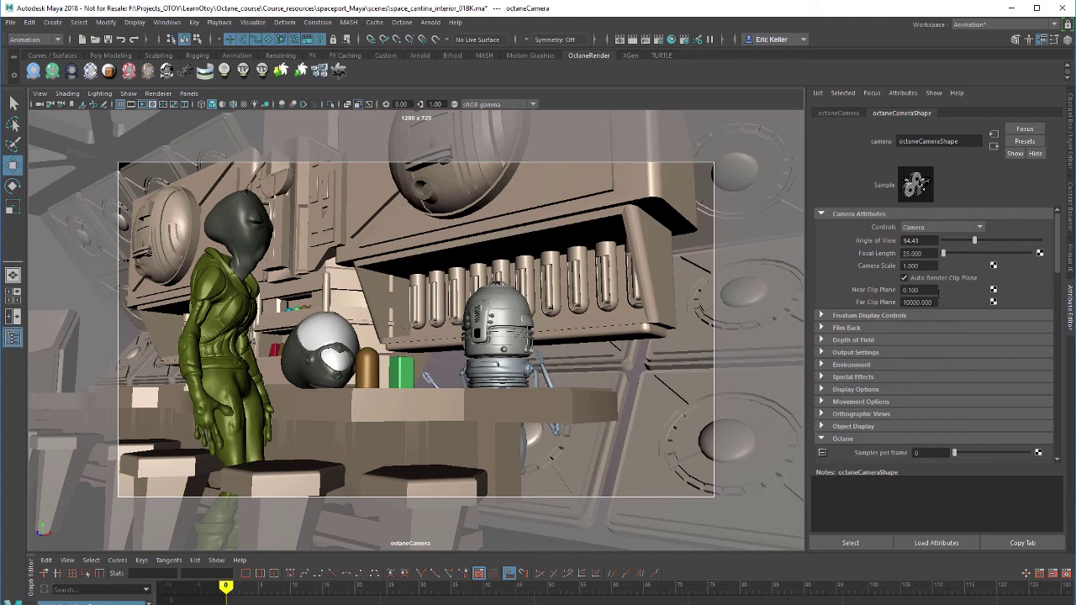
click(925, 253)
text(80)
key(Return)
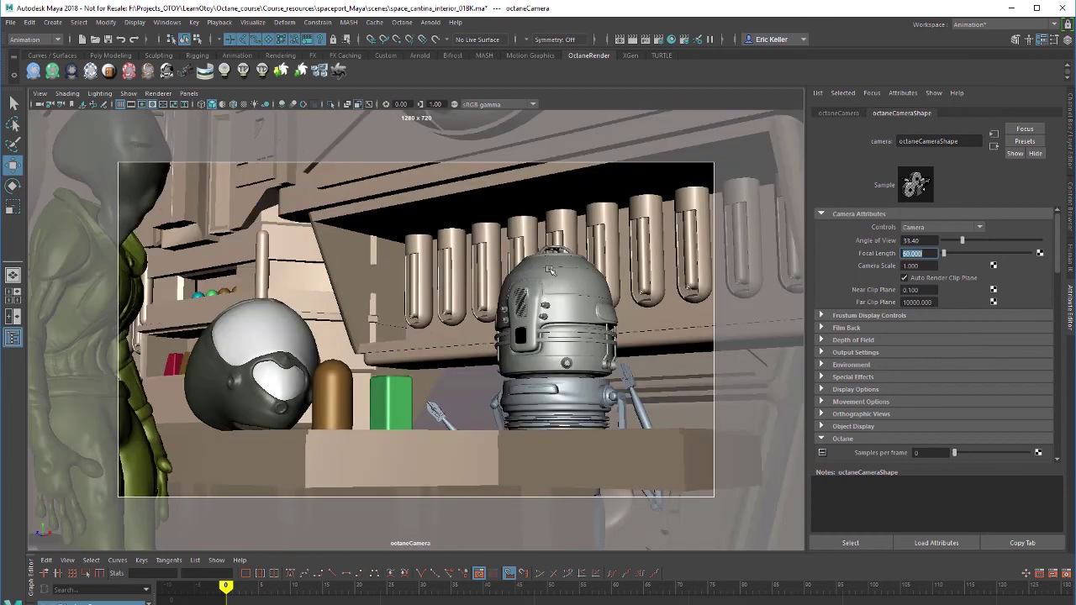
Reframe octaneCamera so the alien, the helmet and the robot all fit inside the resolution gate
alt+right_drag(550, 270, 504, 276)
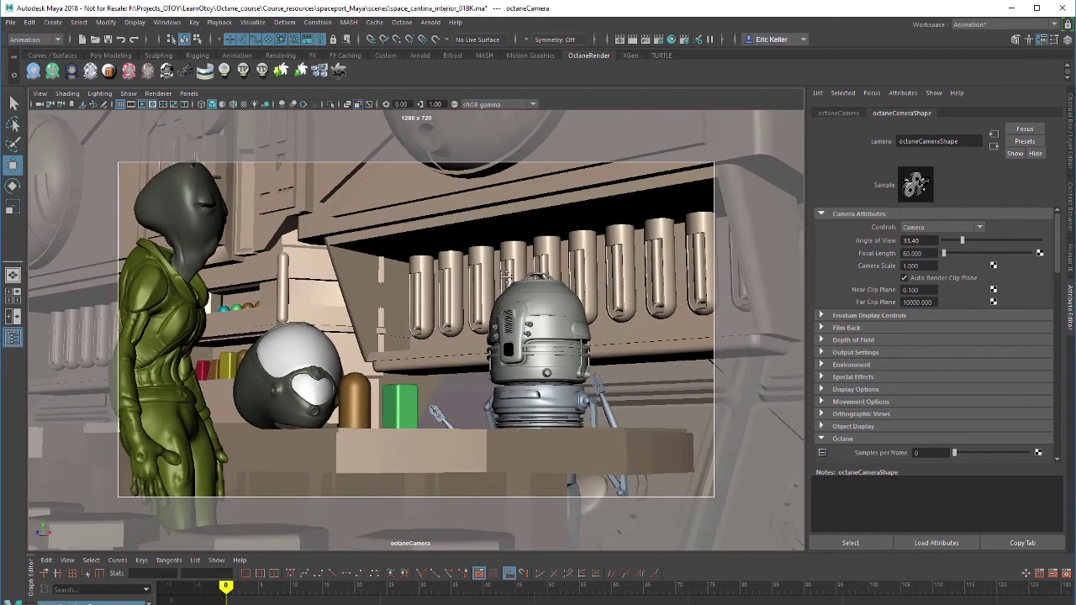
alt+middle_drag(505, 276, 528, 283)
alt+drag(528, 283, 528, 280)
alt+middle_drag(528, 280, 542, 290)
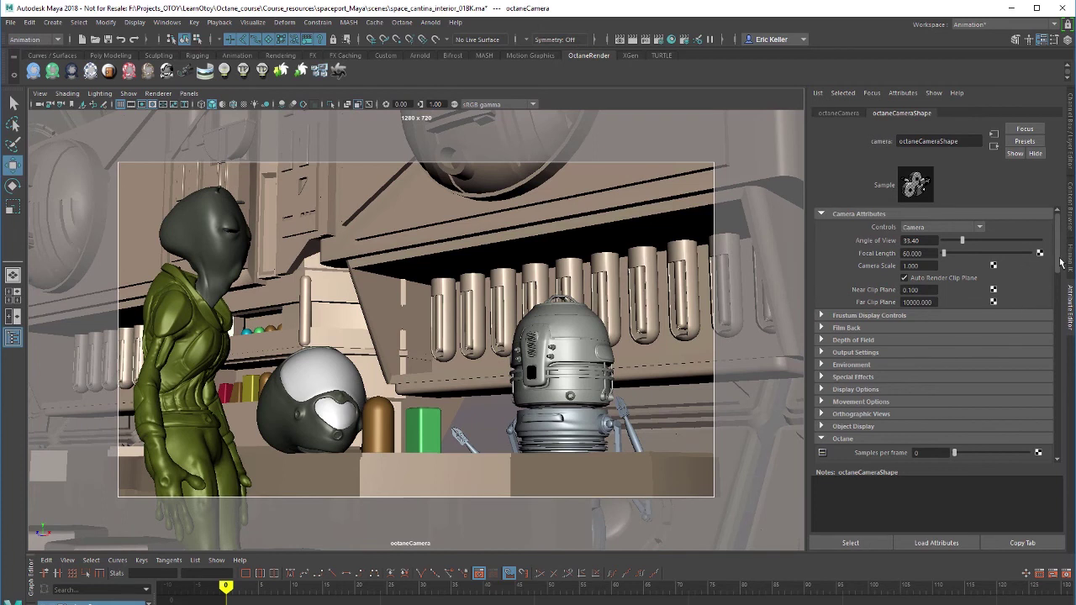
Set the Octane camera type of octaneCamera to Thin lens
drag(1059, 263, 1055, 310)
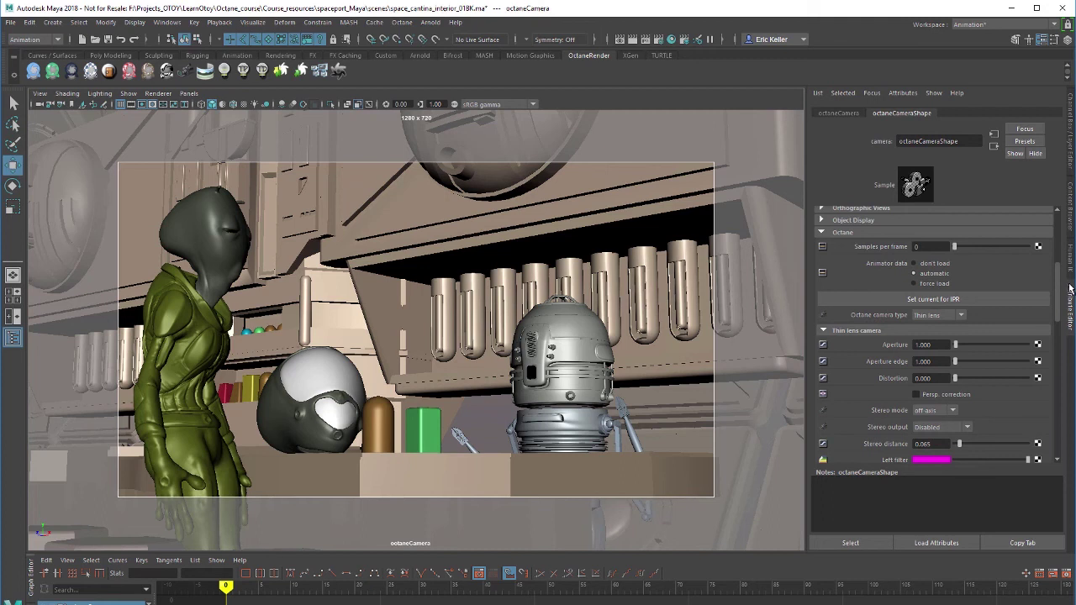
drag(1059, 294, 1058, 303)
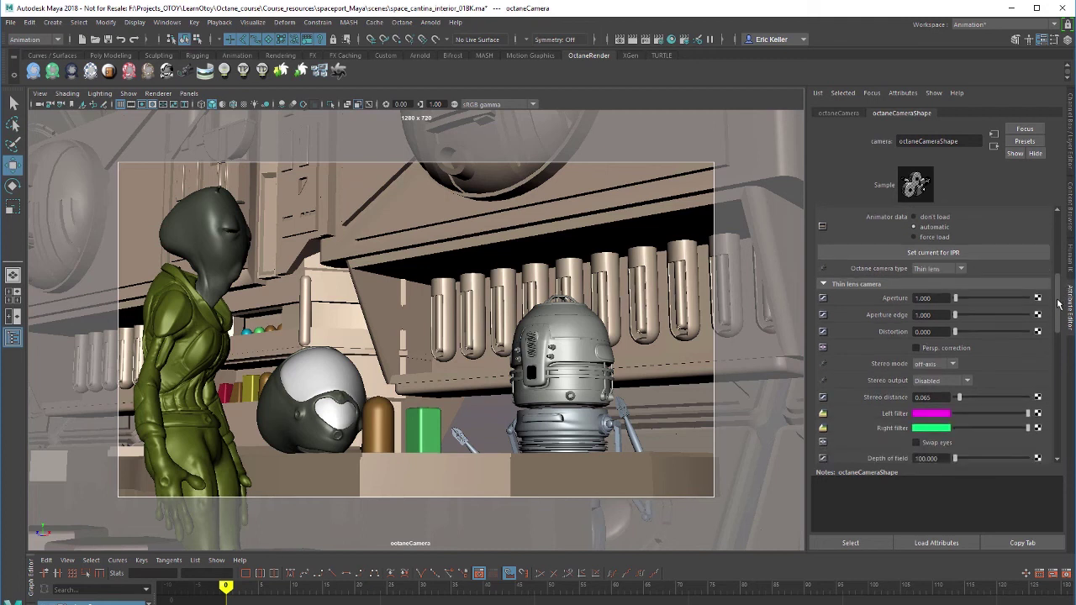
click(932, 270)
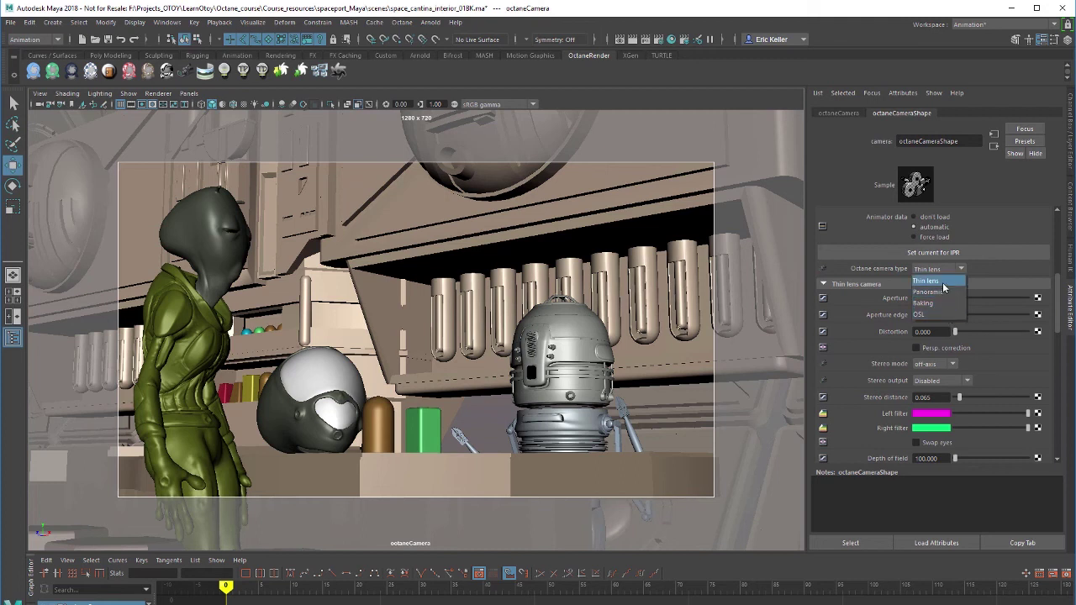
click(945, 283)
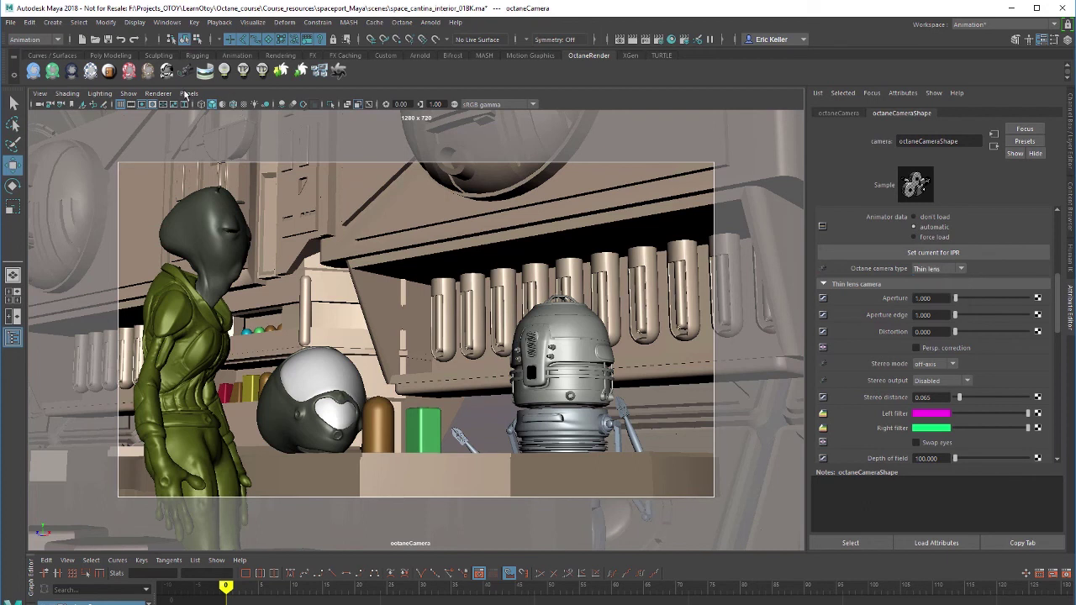
Start the live Octane render in the octaneCamera view
click(158, 94)
click(179, 125)
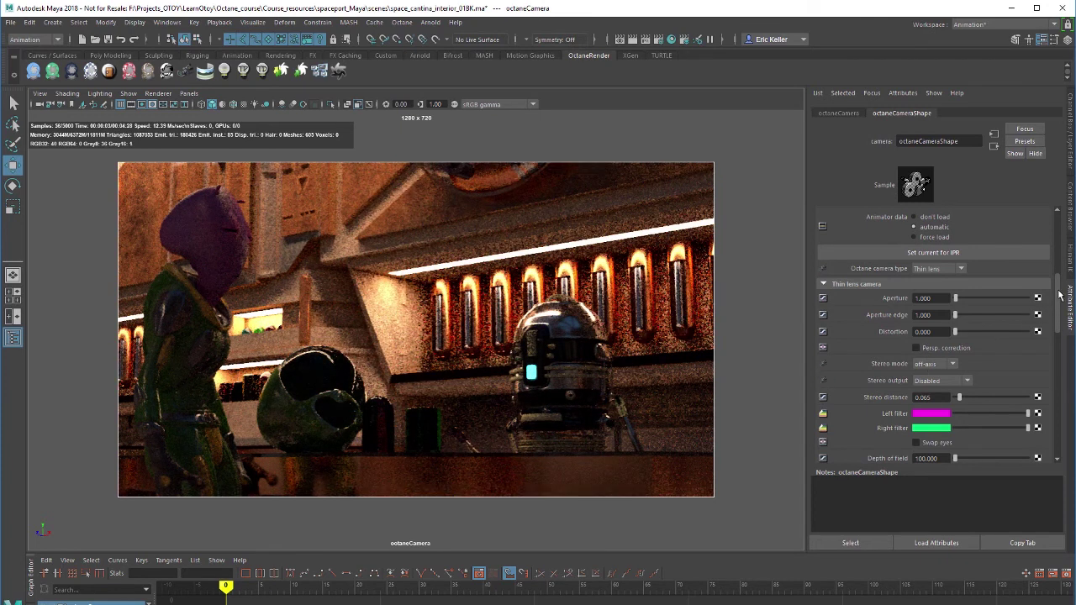
Test the Thin lens camera's aperture at 0 and raise it to 100 for a strong focus blur
drag(1060, 294, 1056, 304)
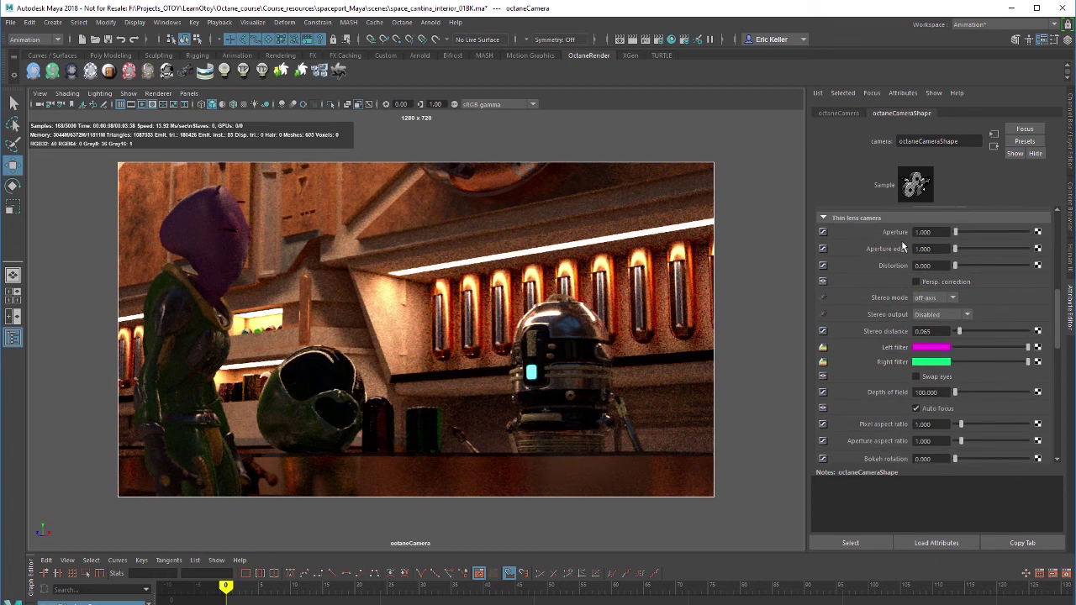
drag(935, 232, 854, 223)
text(0)
key(Return)
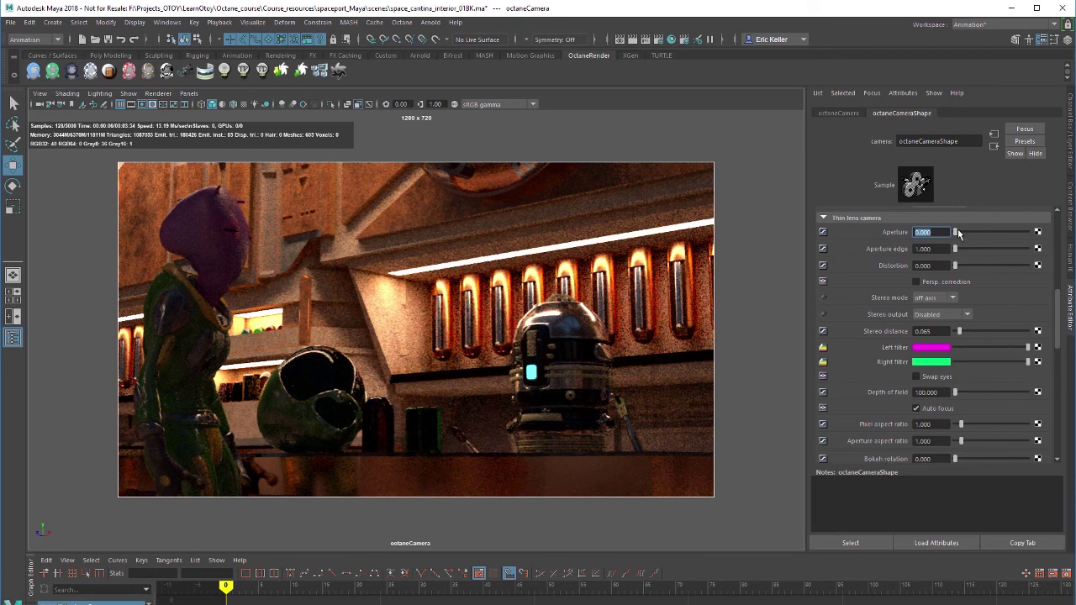
drag(956, 231, 1029, 232)
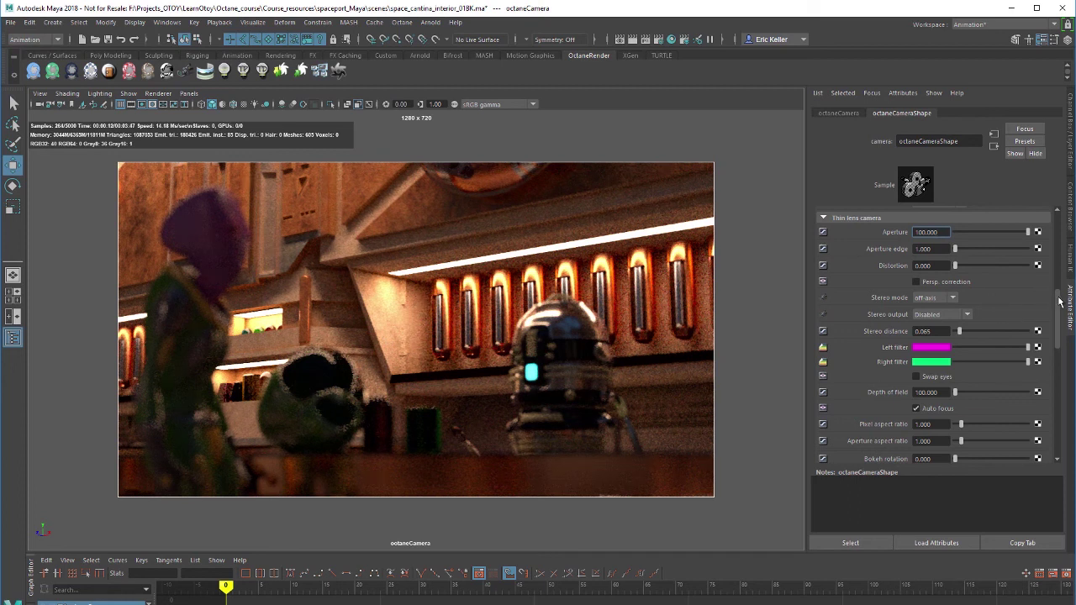
Turn off the Thin lens camera's Auto focus and set its Depth of field to 15
drag(1060, 301, 1058, 330)
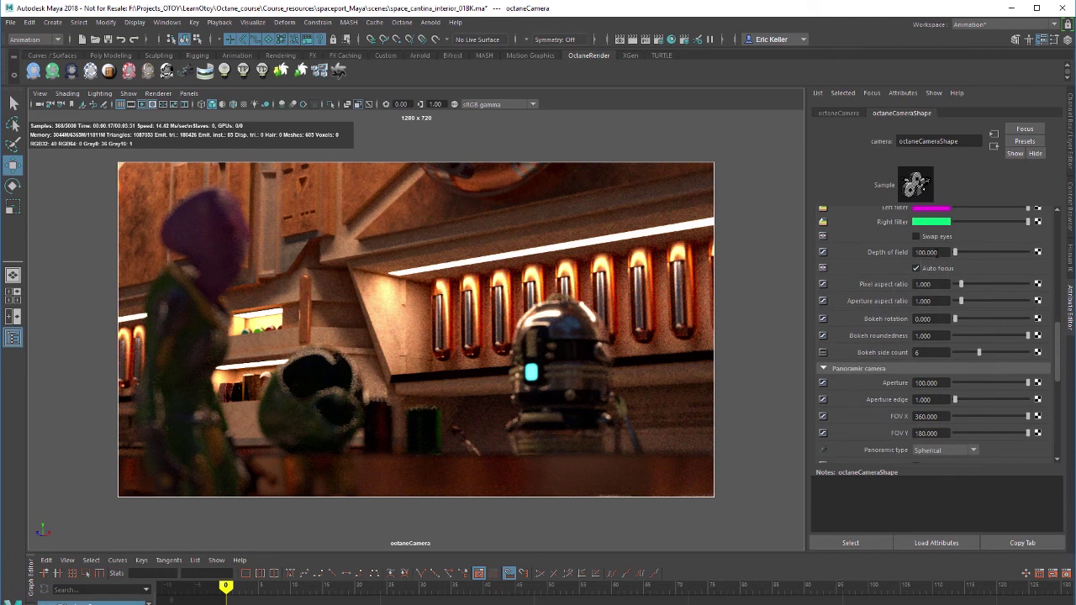
drag(937, 252, 863, 260)
click(936, 264)
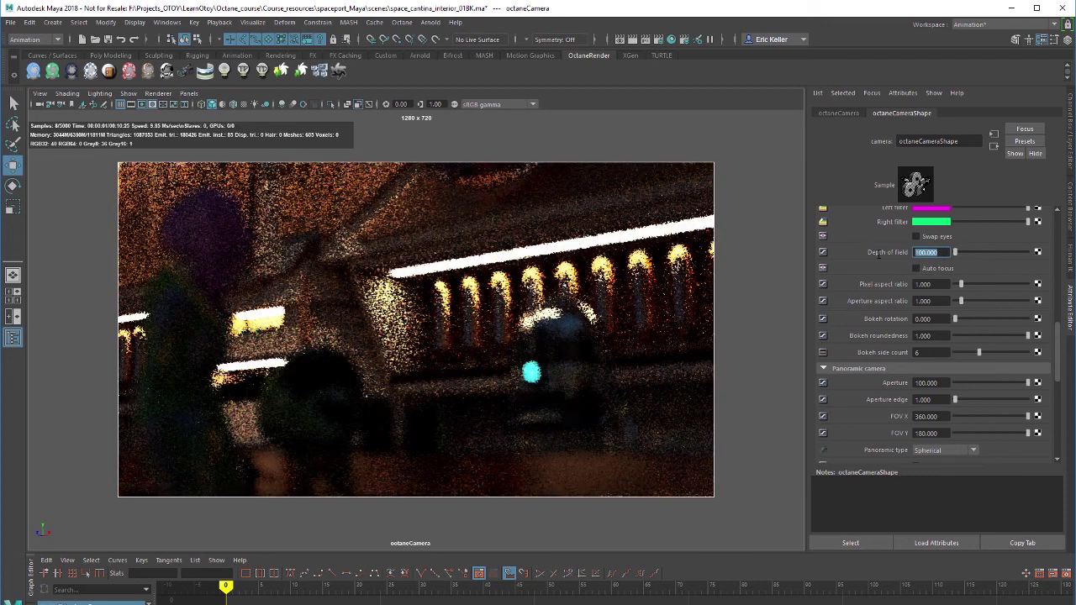
text(15)
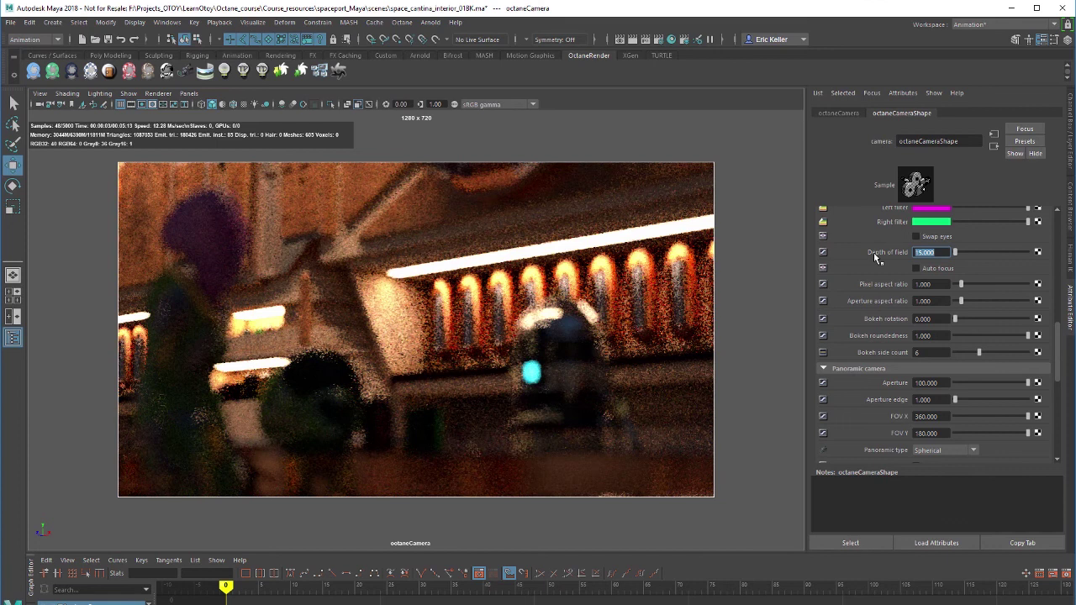
Review the Scale setting in the OctaneRender render settings and the Thin lens camera's aperture settings
key(Return)
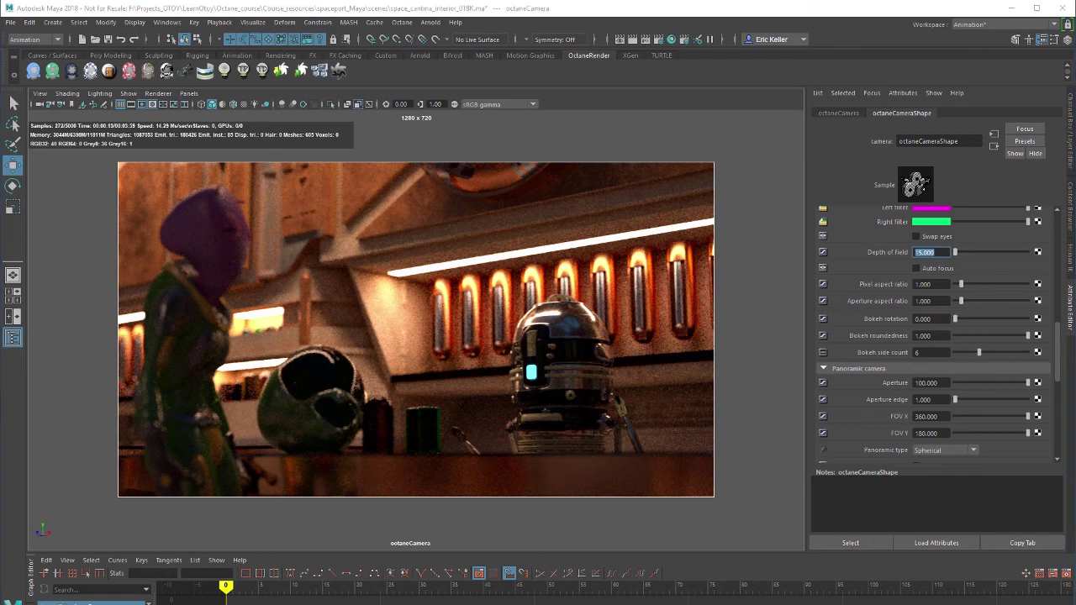
drag(0, 283, 305, 220)
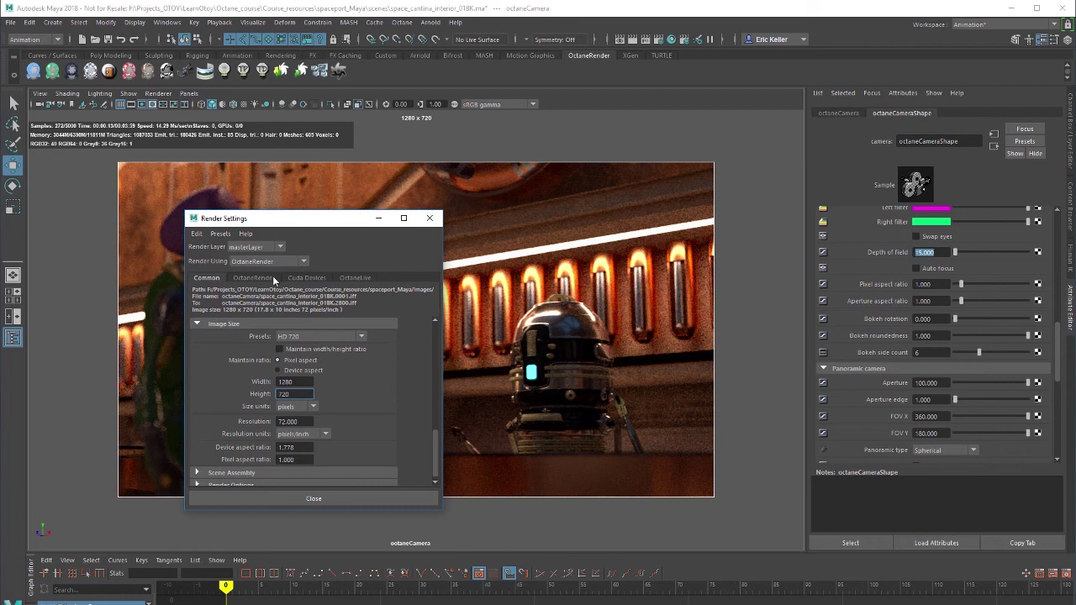
click(253, 278)
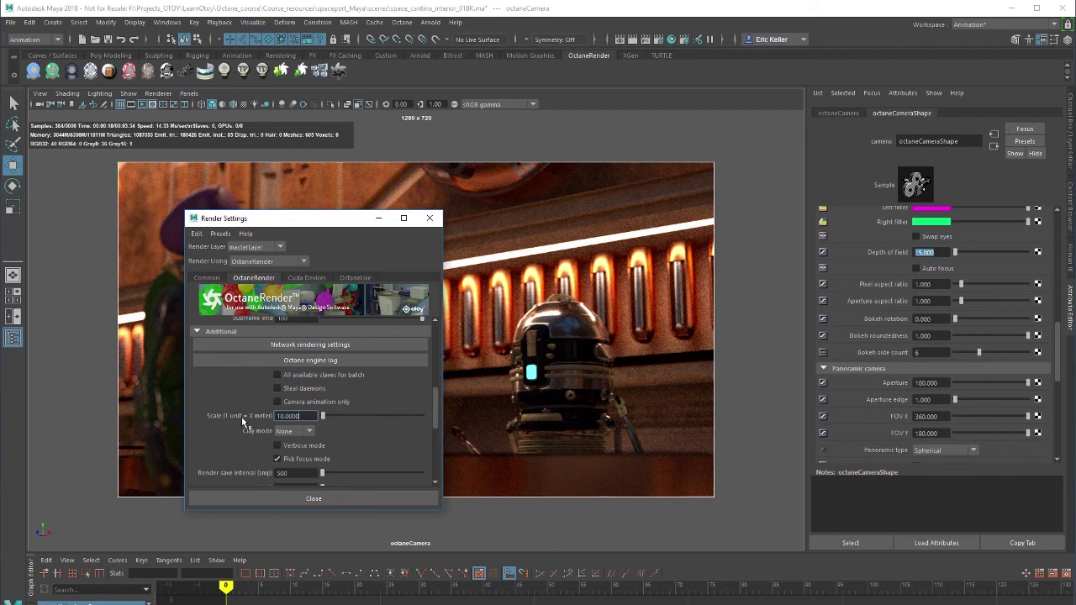
drag(299, 416, 196, 401)
drag(299, 228, 0, 298)
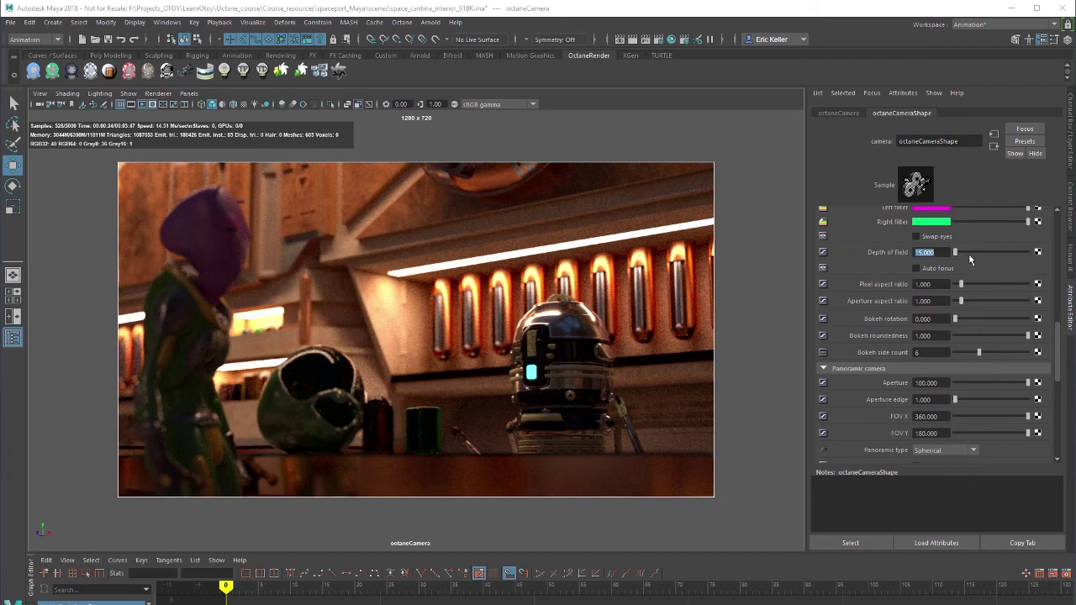
scroll(1012, 261, up, 8)
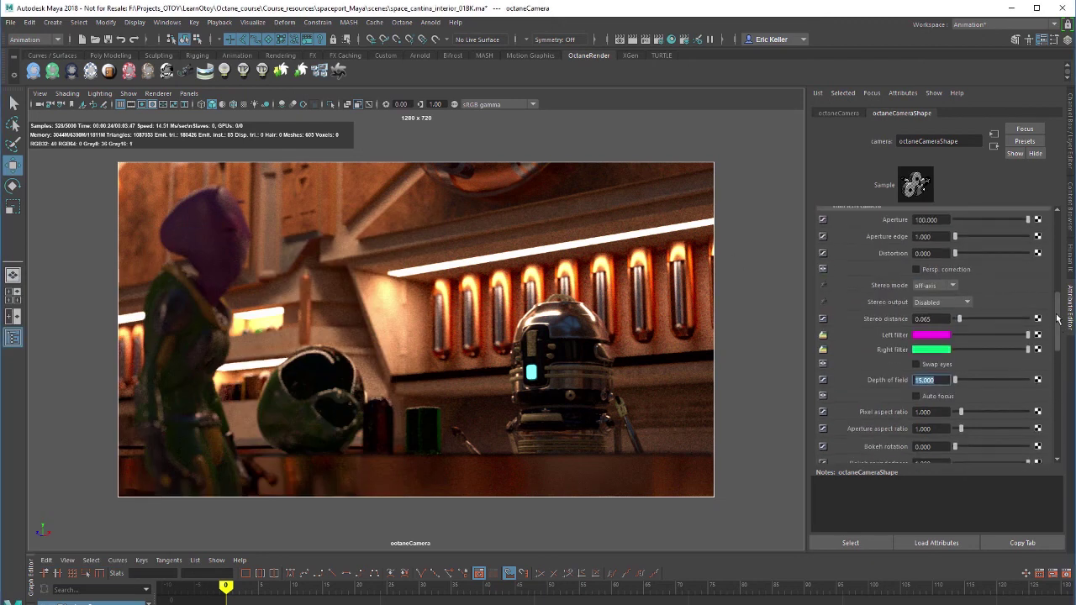
mouse_move(1028, 236)
mouse_down()
mouse_move(984, 236)
mouse_move(1039, 239)
mouse_up()
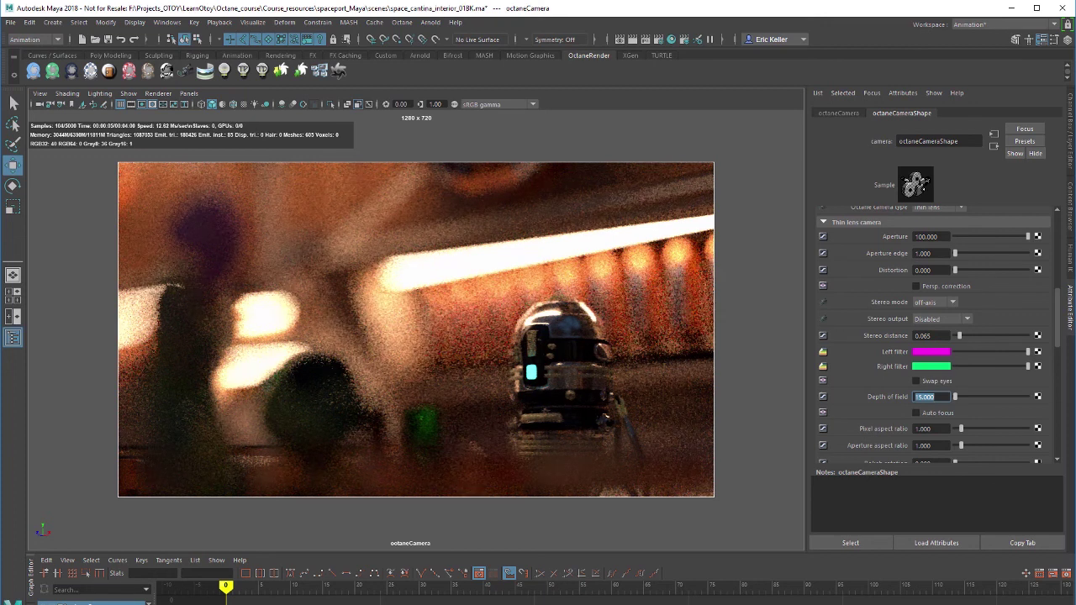
Set the Scale (1 unit = X meter) to 10 in the OctaneRender render settings
drag(0, 164, 457, 158)
click(433, 356)
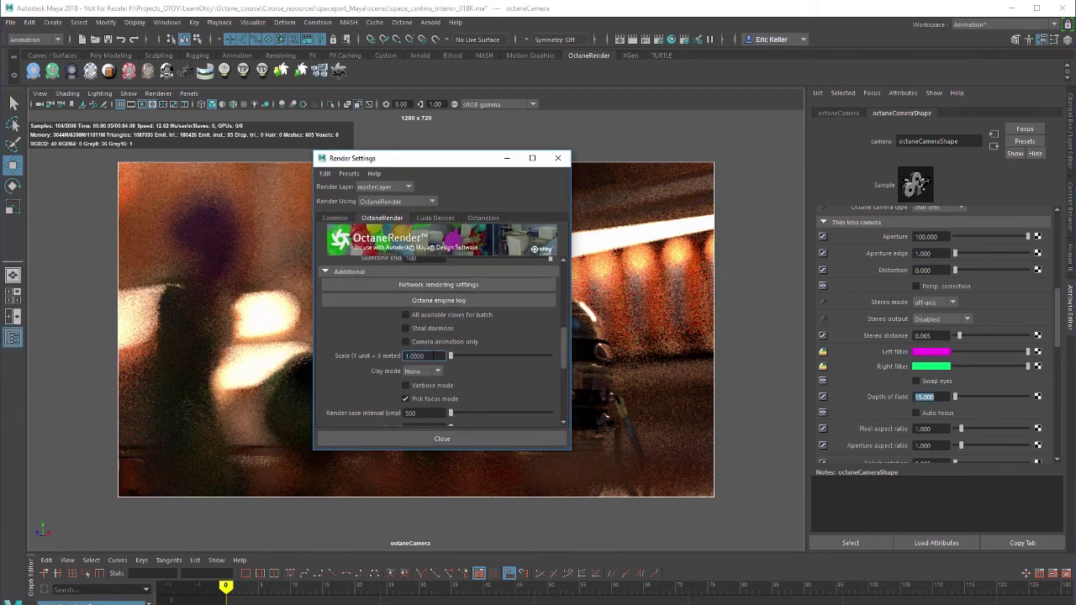
text(10)
key(Return)
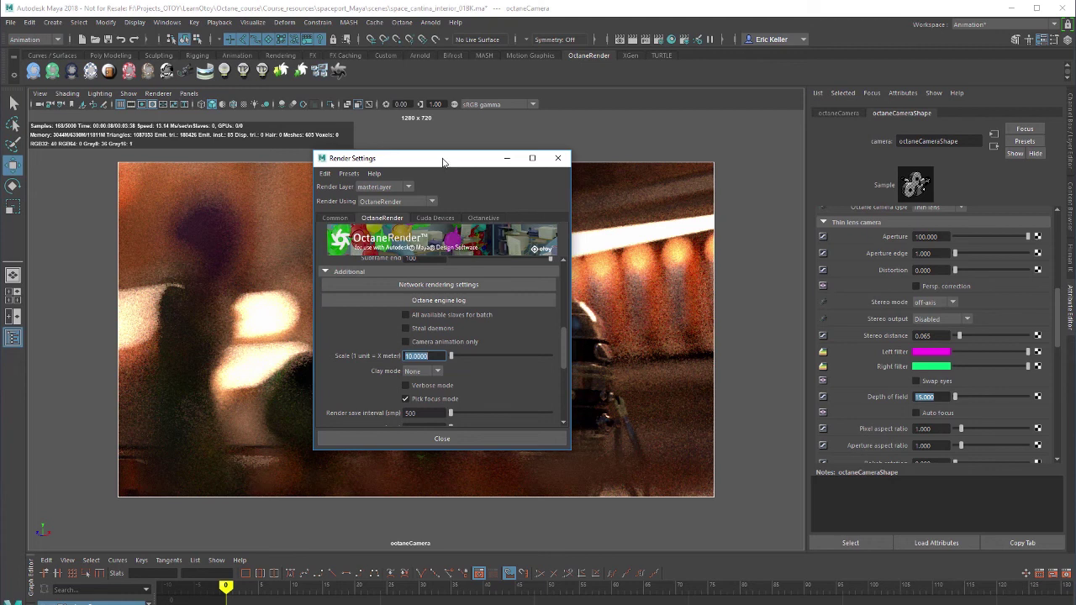
drag(443, 161, 423, 181)
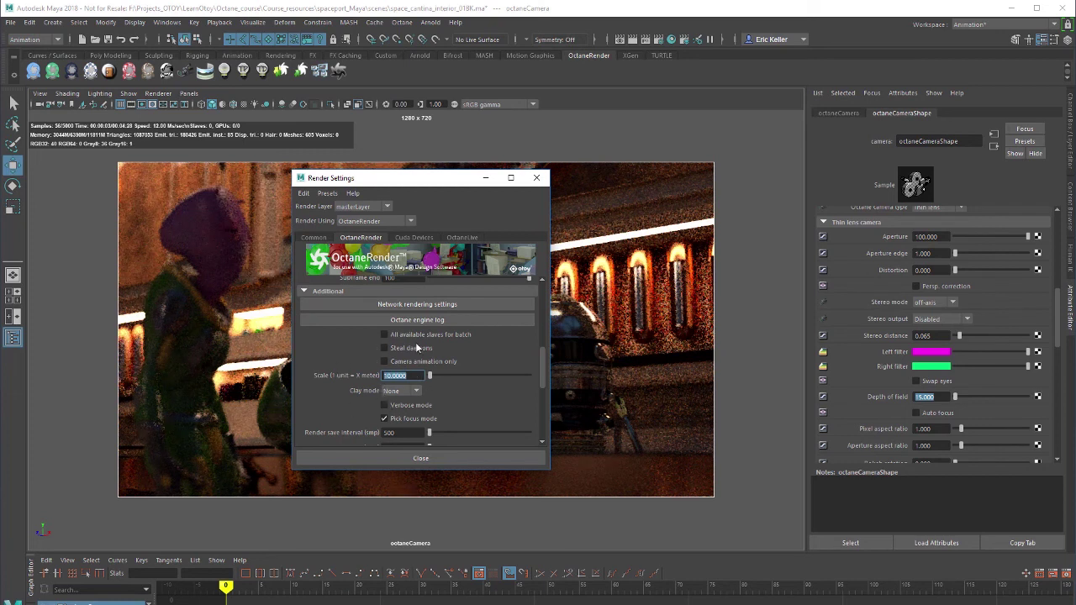
drag(422, 186, 0, 244)
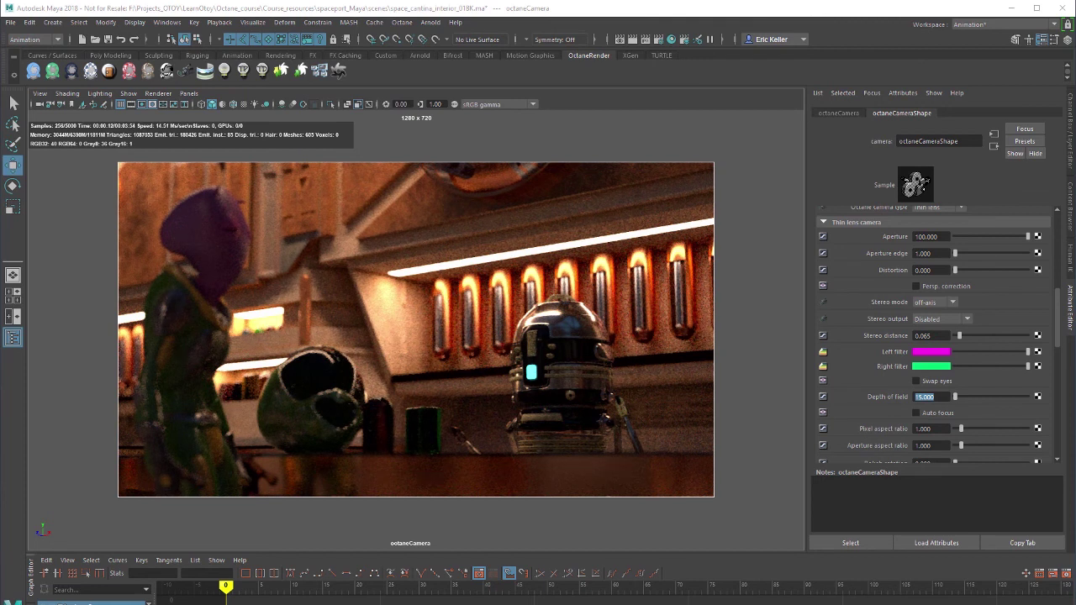
Turn octaneCamera away from the bar characters to face the cantina's windows
drag(130, 223, 407, 157)
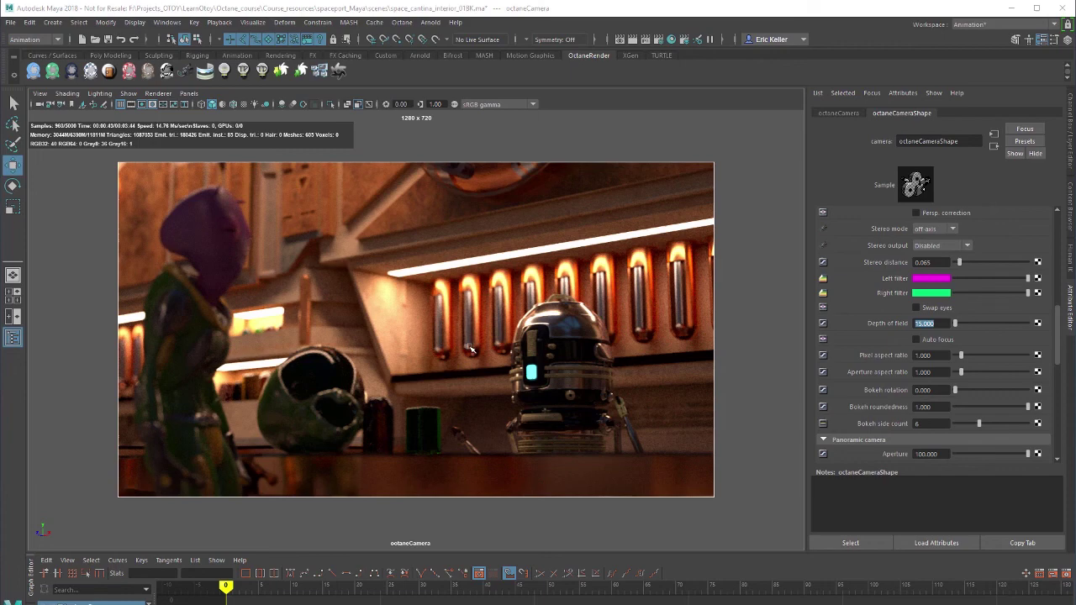
click(561, 333)
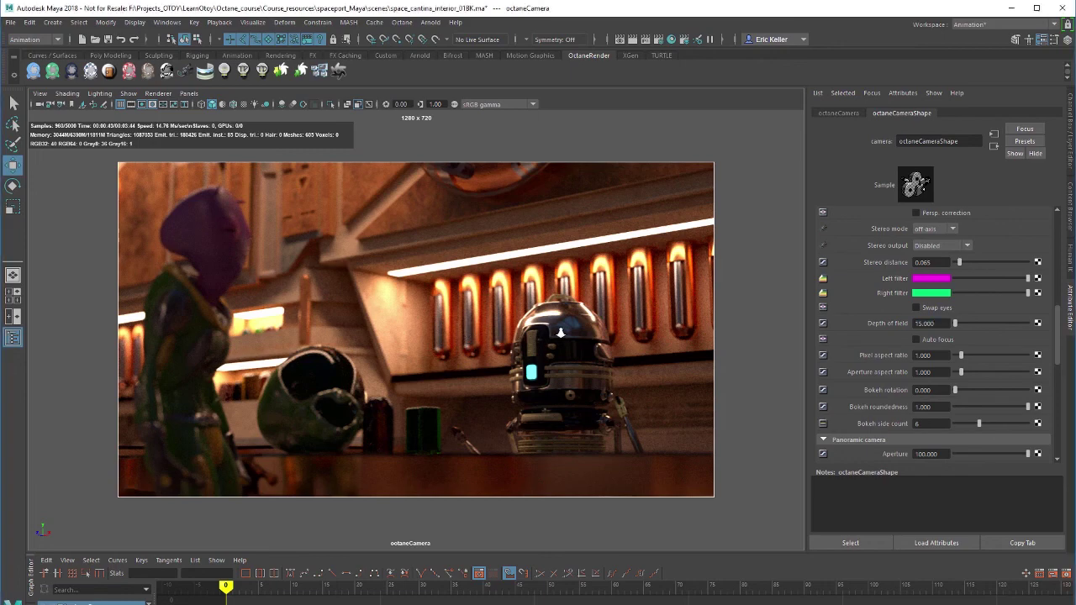
alt+drag(561, 334, 454, 337)
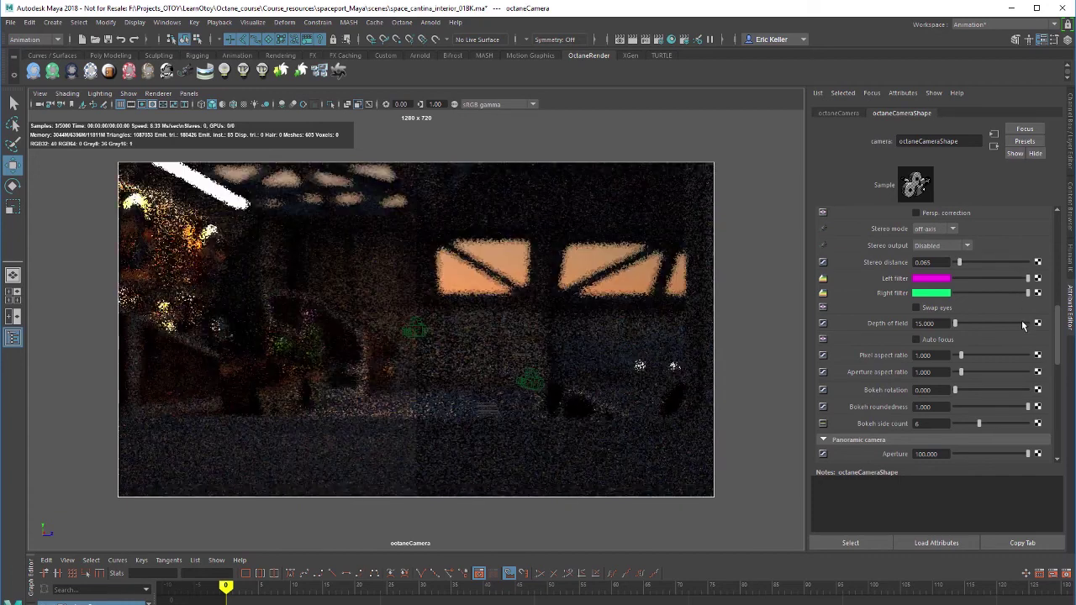
Set the Thin lens camera's Aperture to 0 and reframe the view on the booths and the lit central column
mouse_move(1059, 335)
mouse_down()
mouse_move(1063, 234)
mouse_move(1052, 319)
mouse_up()
drag(940, 323, 874, 319)
text(00.000)
key(Return)
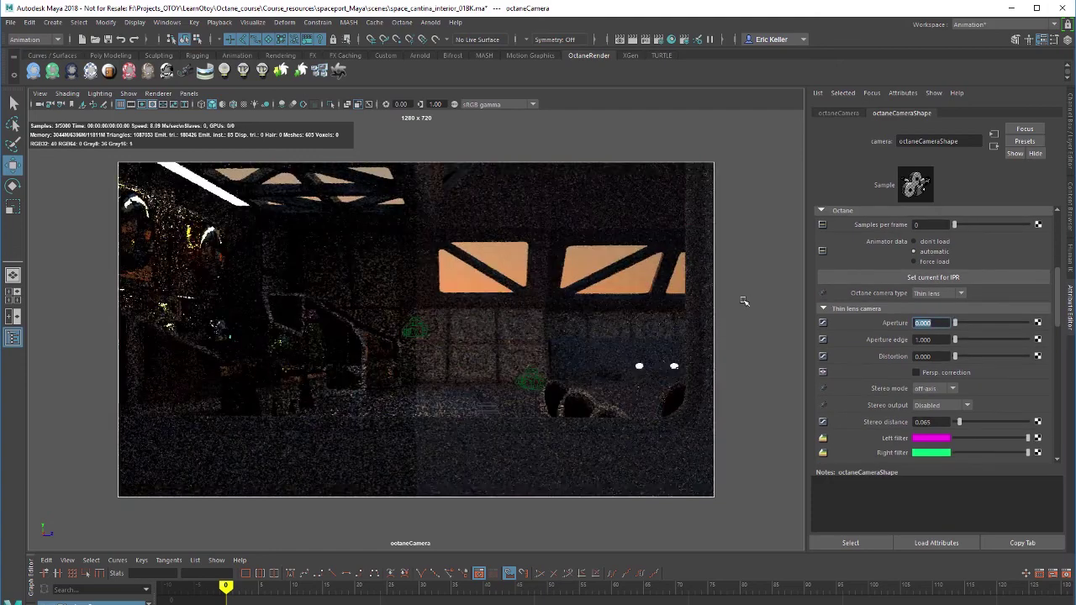
alt+right_drag(556, 335, 571, 333)
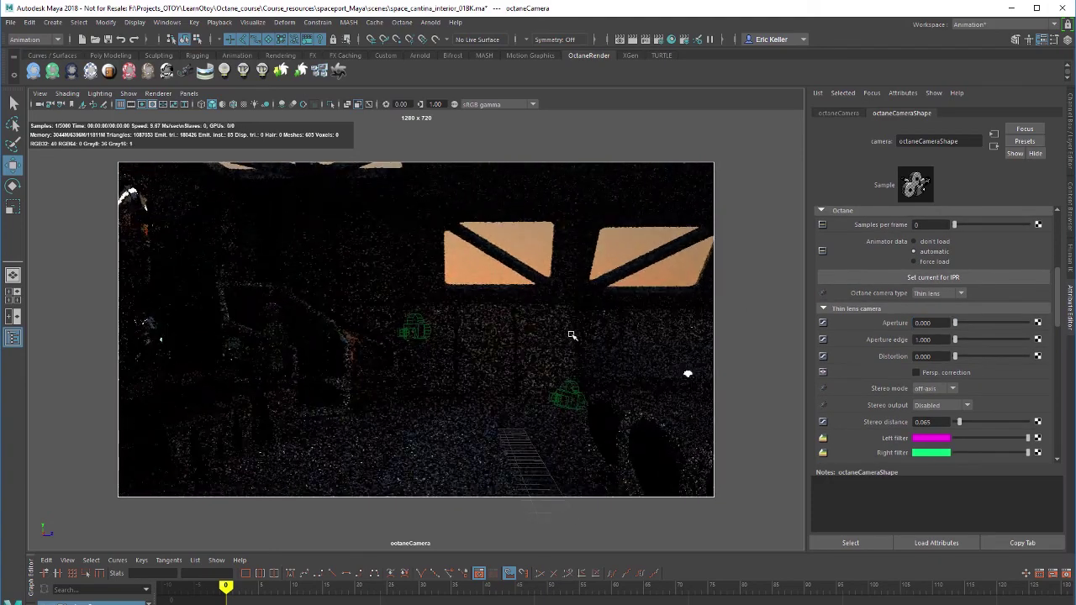
alt+middle_drag(572, 333, 471, 358)
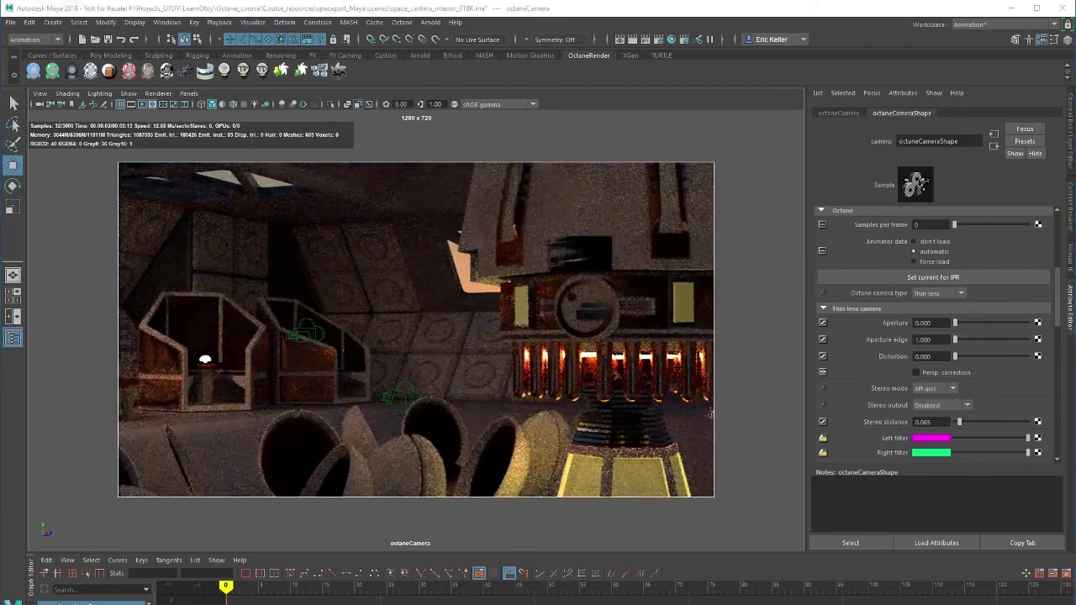
Set the render image width to 2048 pixels in the common render settings
drag(1, 164, 531, 153)
click(413, 213)
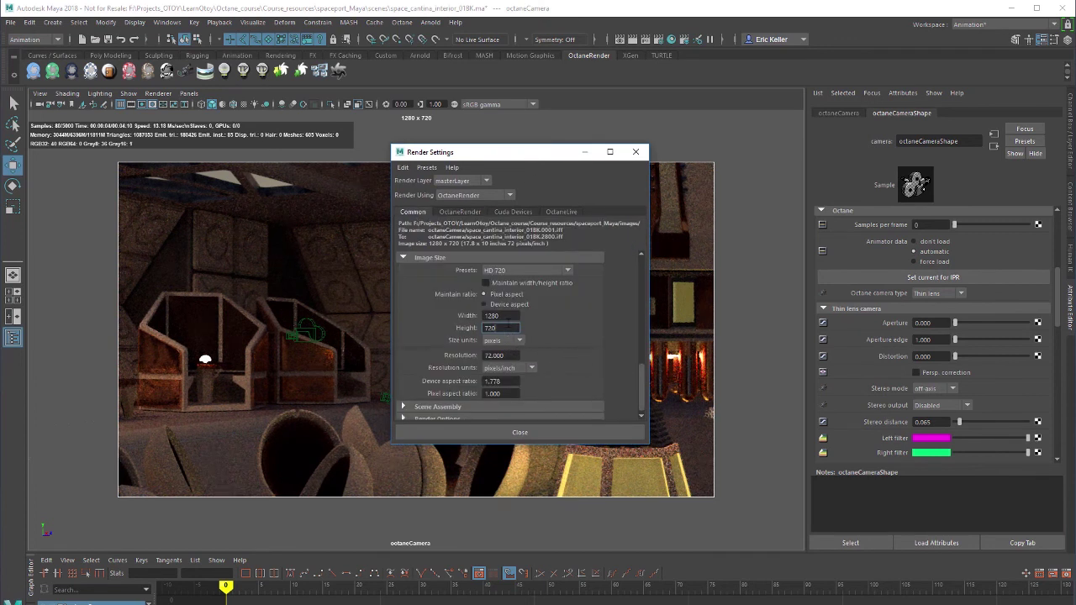
key(shift+Tab)
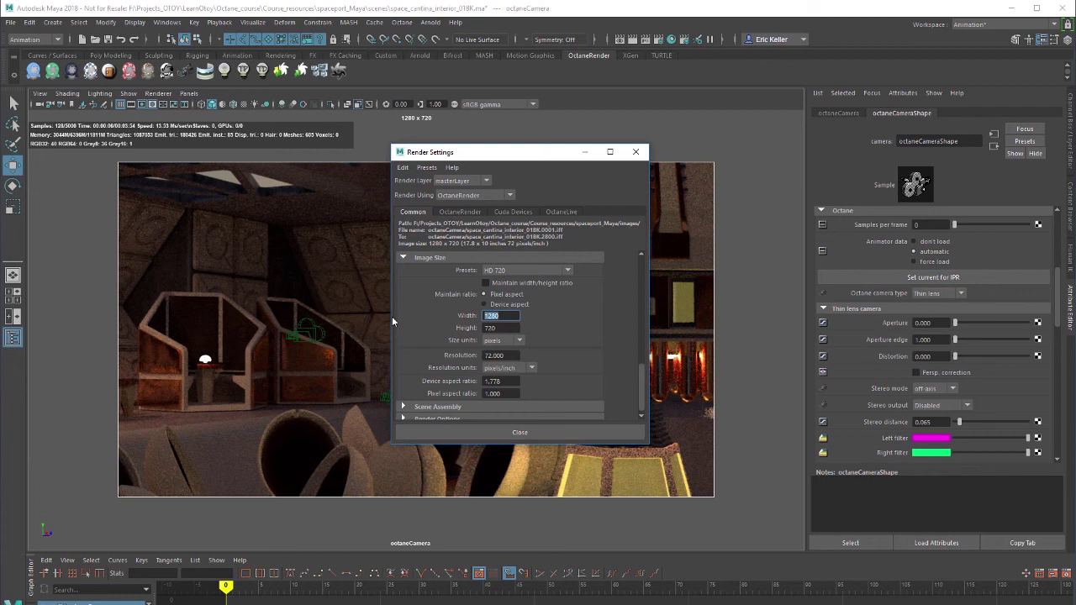
text(2048)
key(Return)
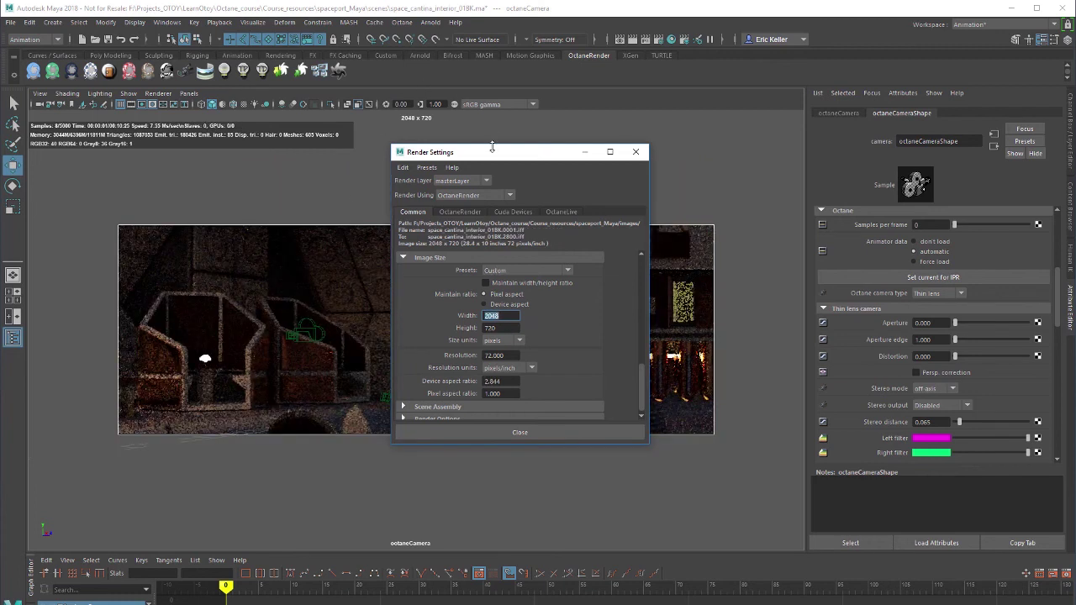
drag(492, 153, 0, 215)
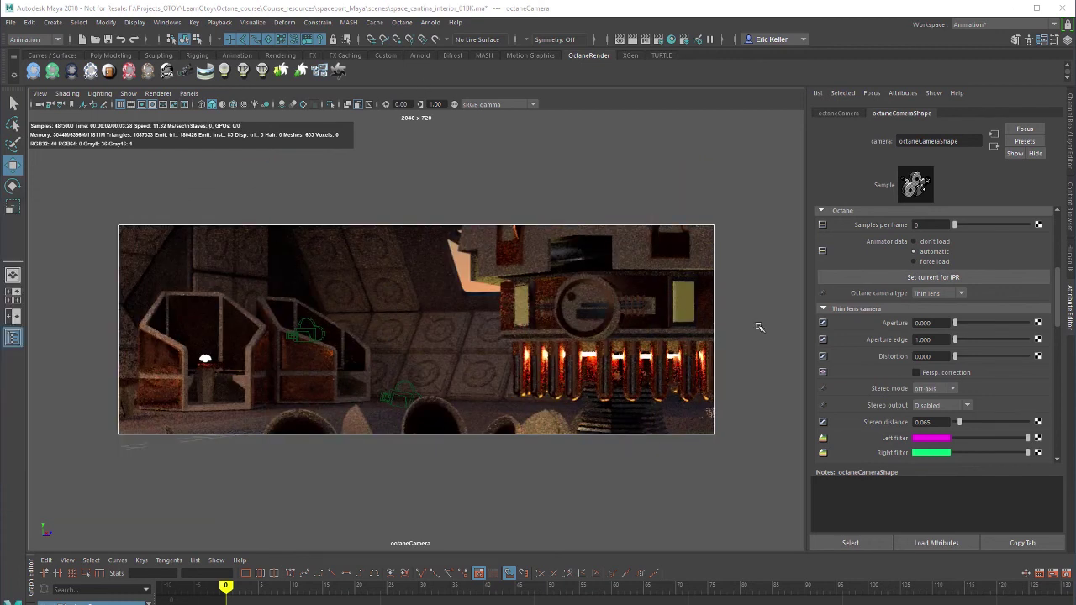
Set the Octane camera type of octaneCamera to Panoramic
click(925, 294)
click(929, 318)
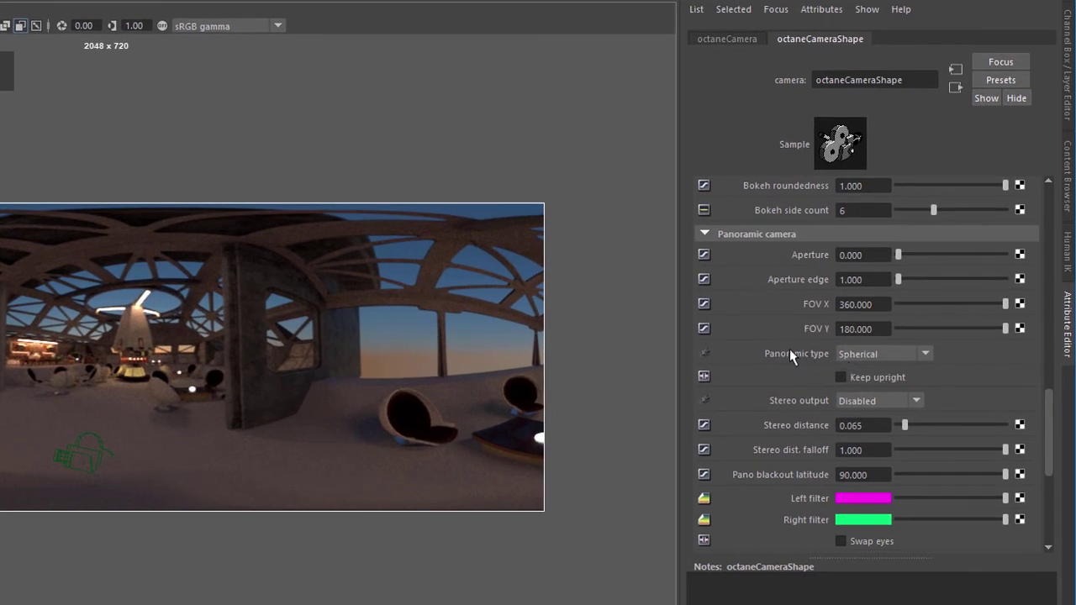
Preview the Cylindrical and Cube map panoramic types and return the Panoramic type to Spherical
click(867, 354)
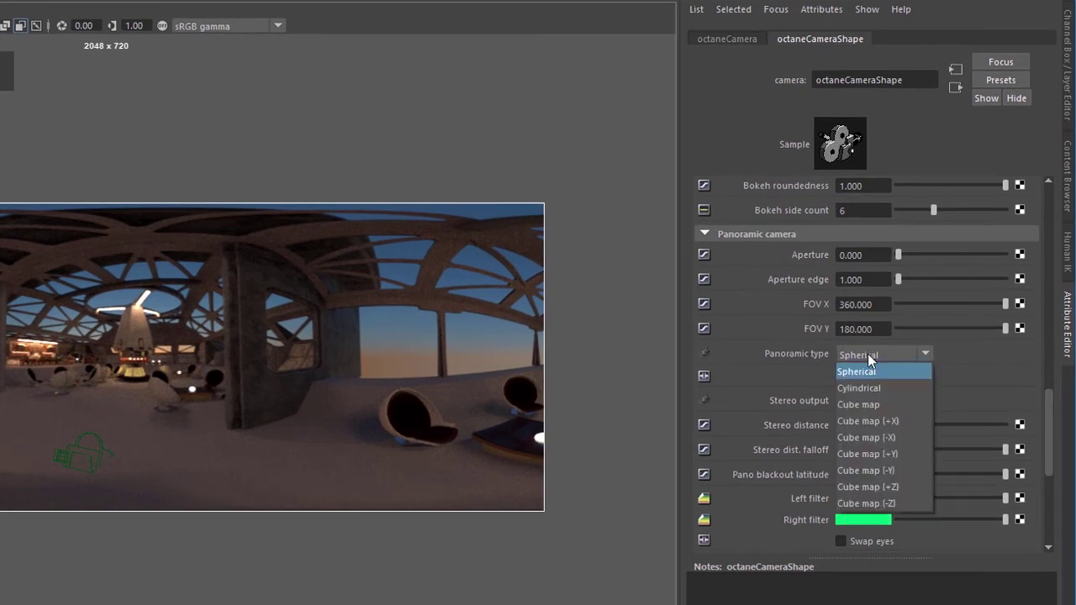
click(862, 388)
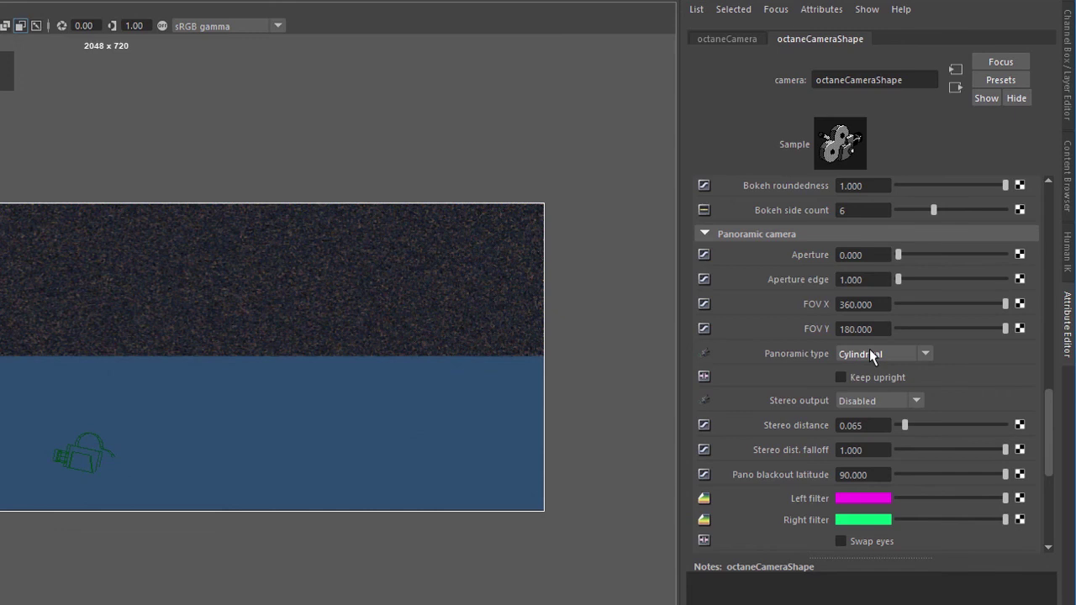
click(870, 354)
click(862, 403)
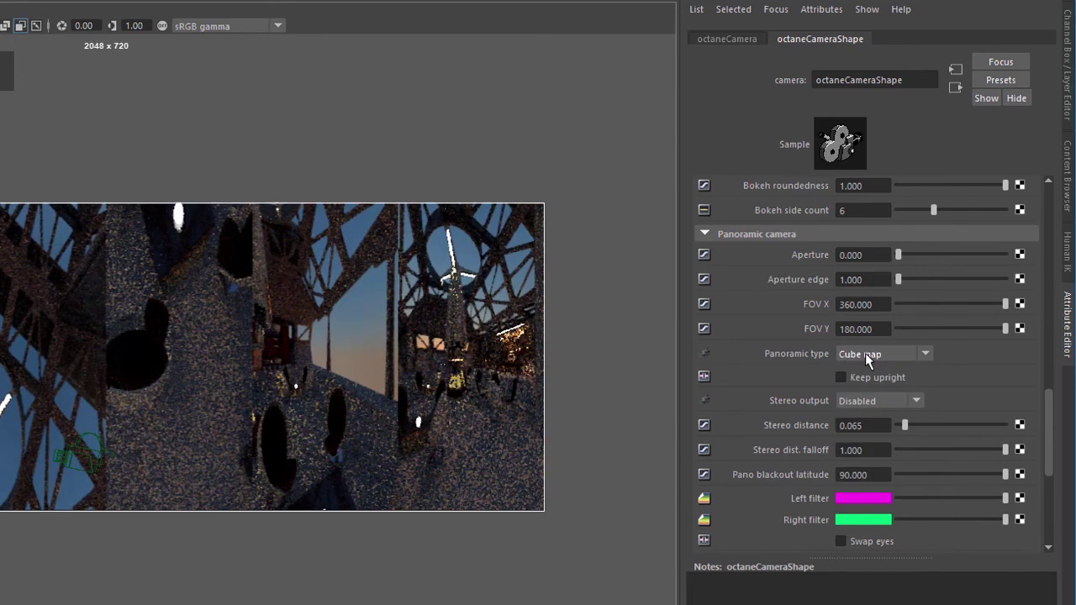
click(865, 354)
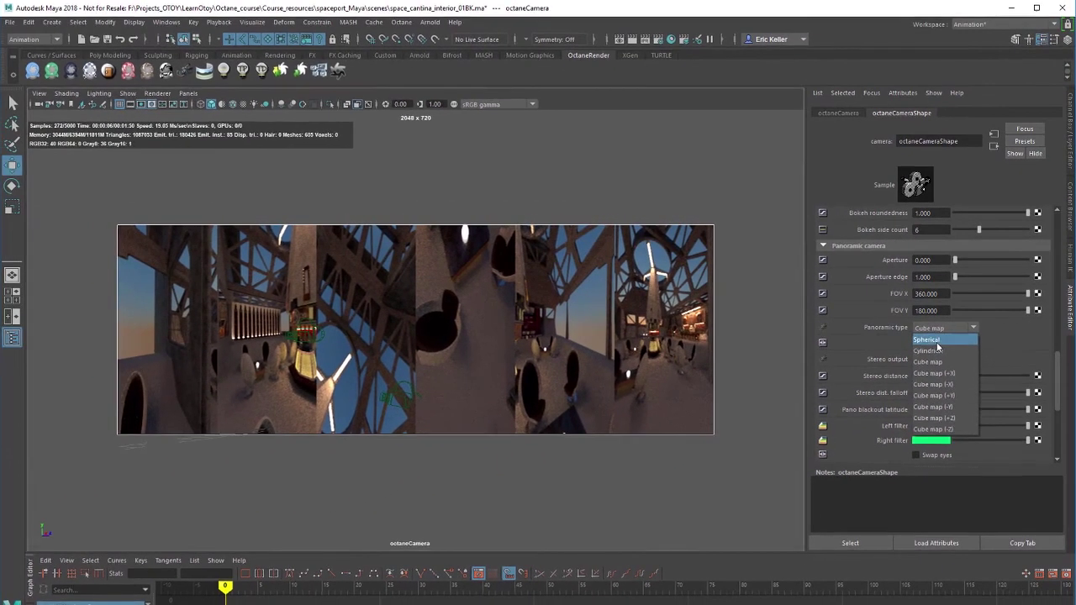
click(936, 341)
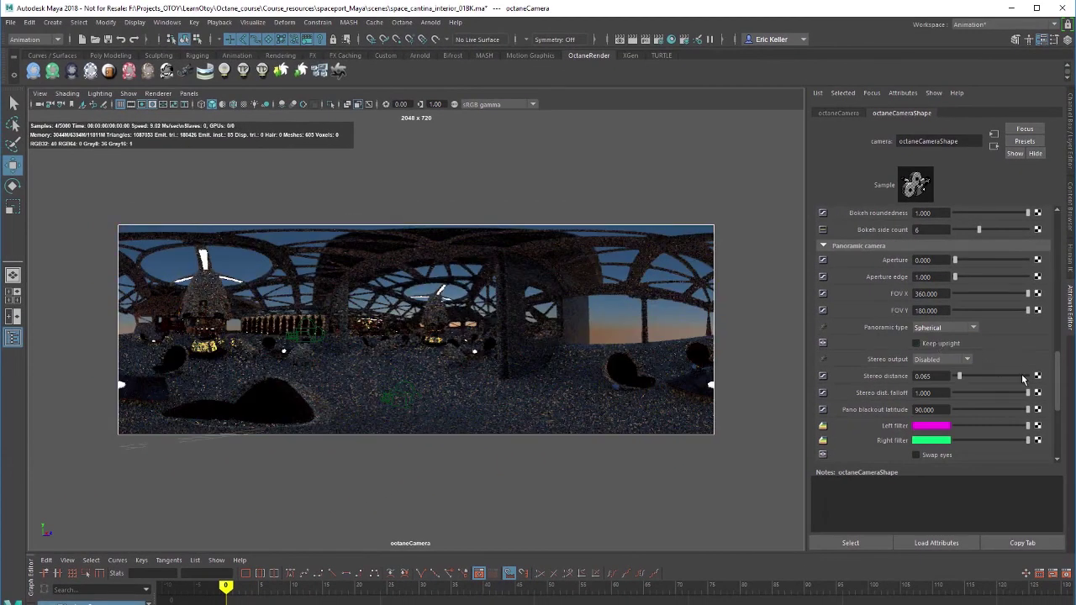
Try the Panoramic camera's Stereo output as Left and as Right
drag(1058, 375, 1055, 361)
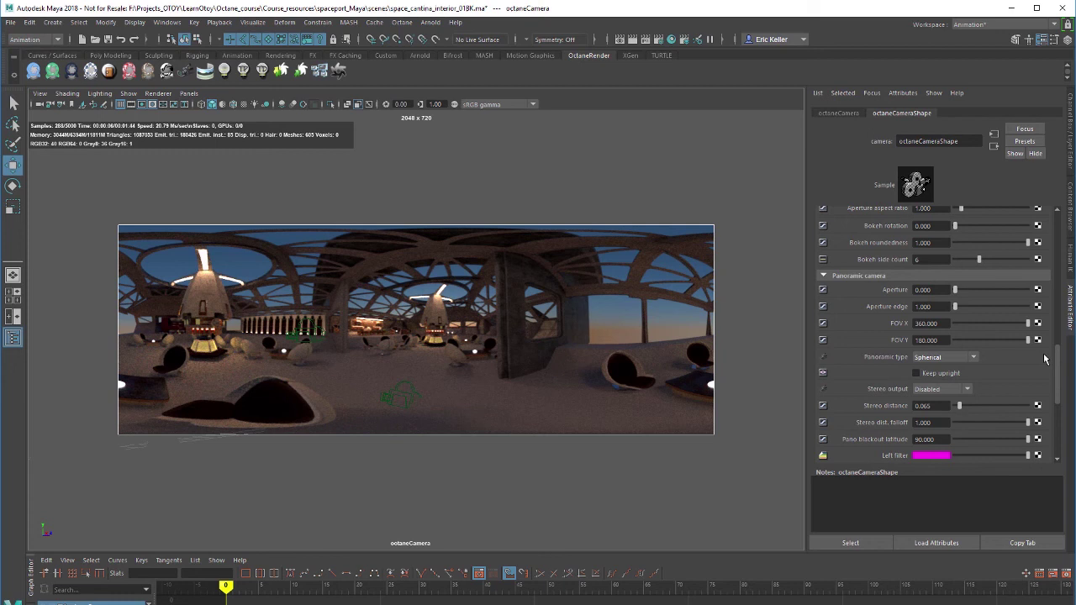
drag(1058, 367, 1058, 378)
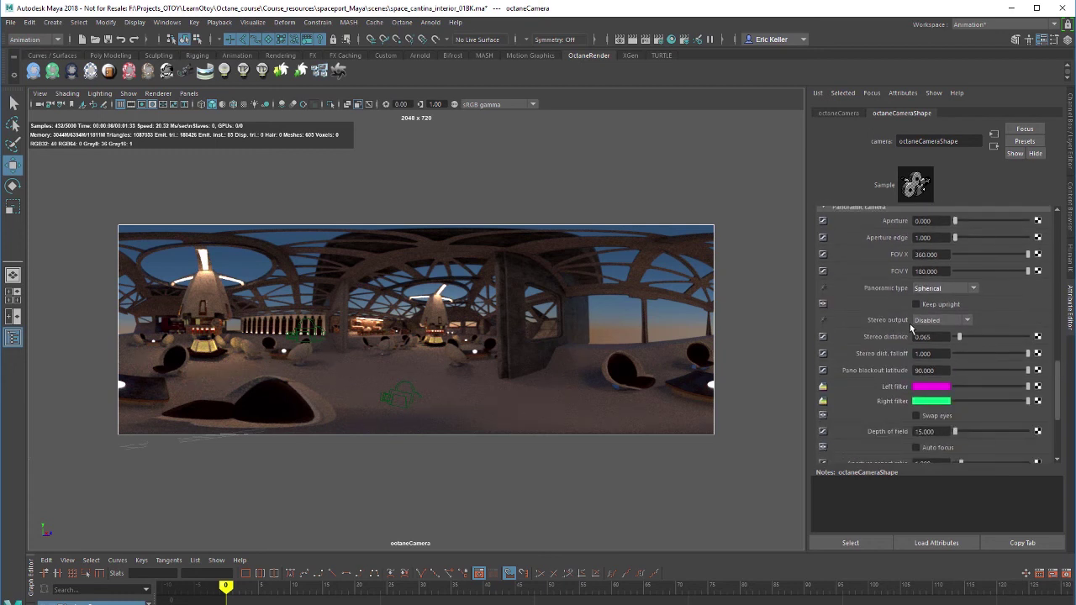
click(936, 324)
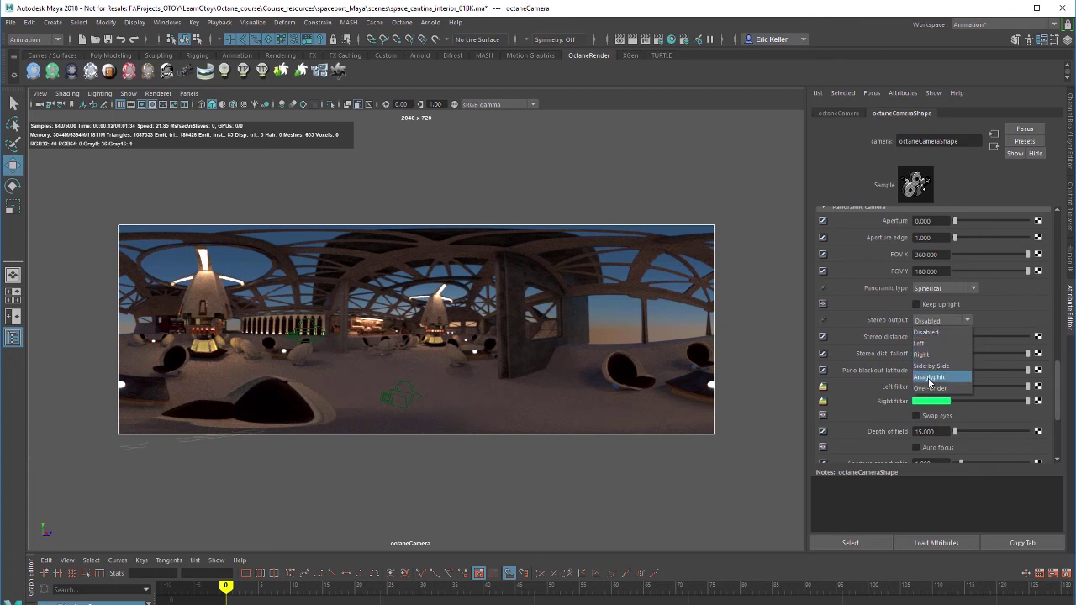
click(922, 344)
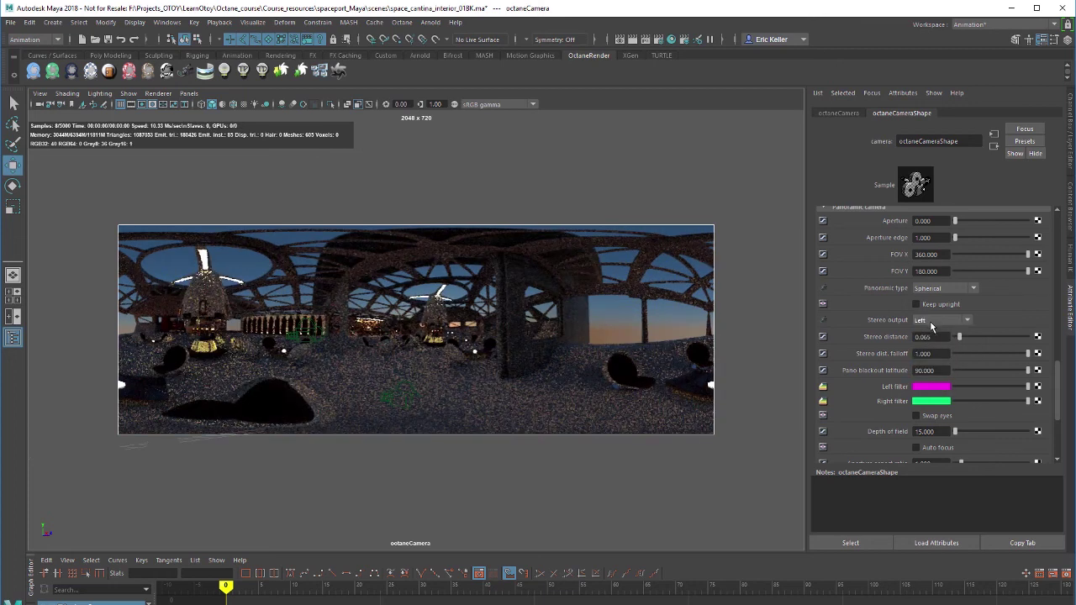
click(936, 322)
click(932, 354)
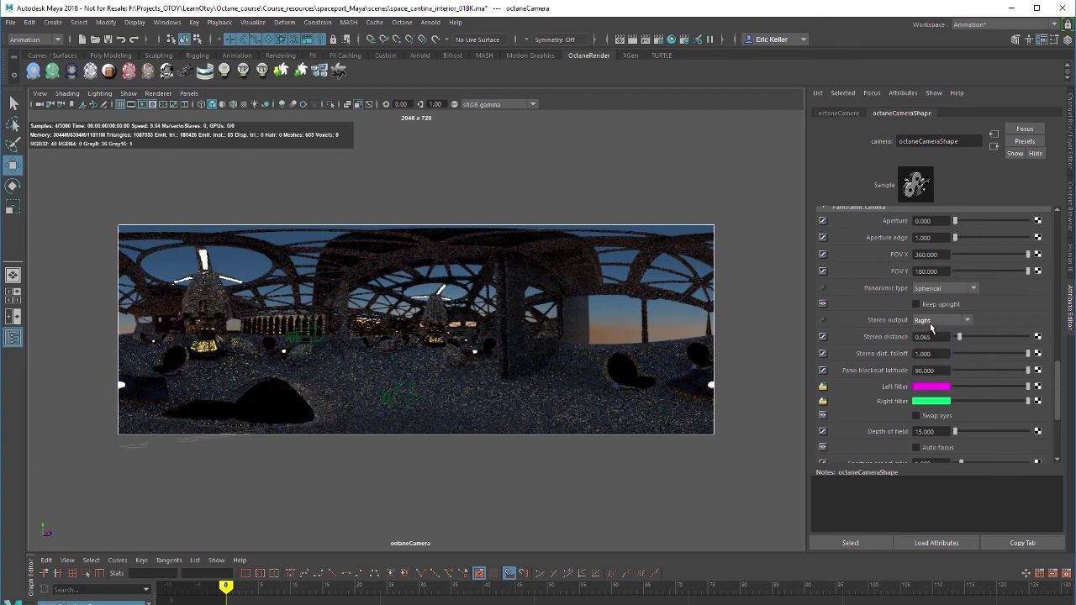
Preview the Side-by-Side stereo output and switch the Panoramic camera's Stereo output to Anaglyphic
click(934, 321)
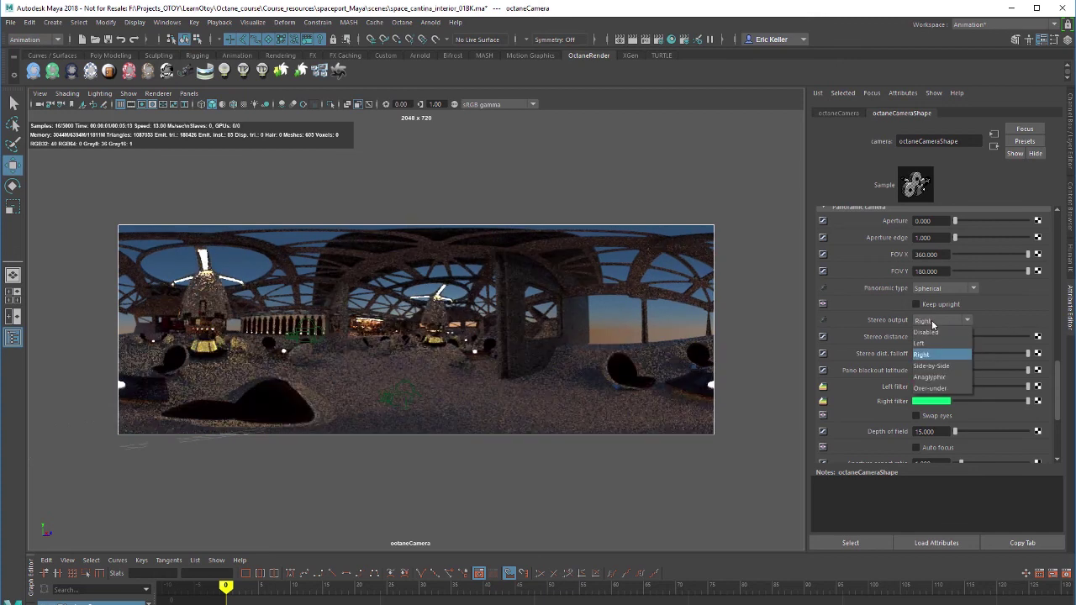
click(942, 367)
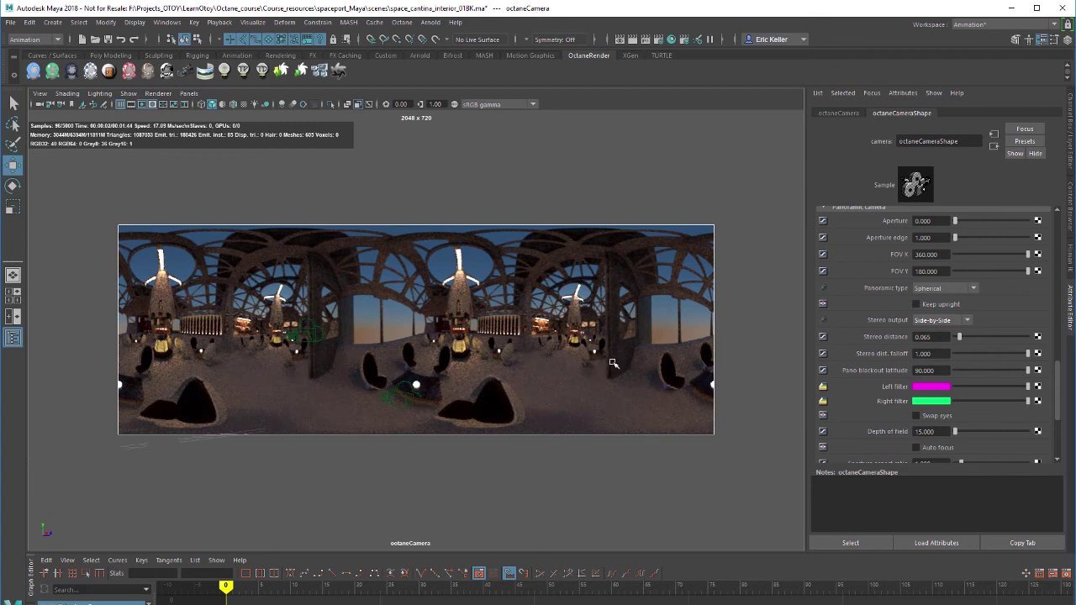
click(937, 320)
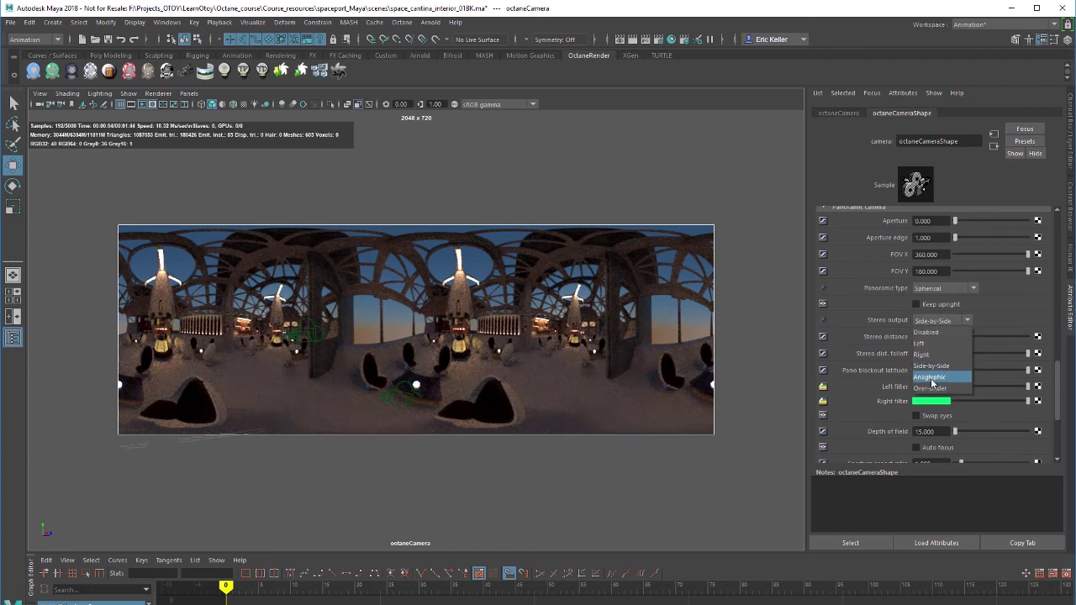
click(932, 383)
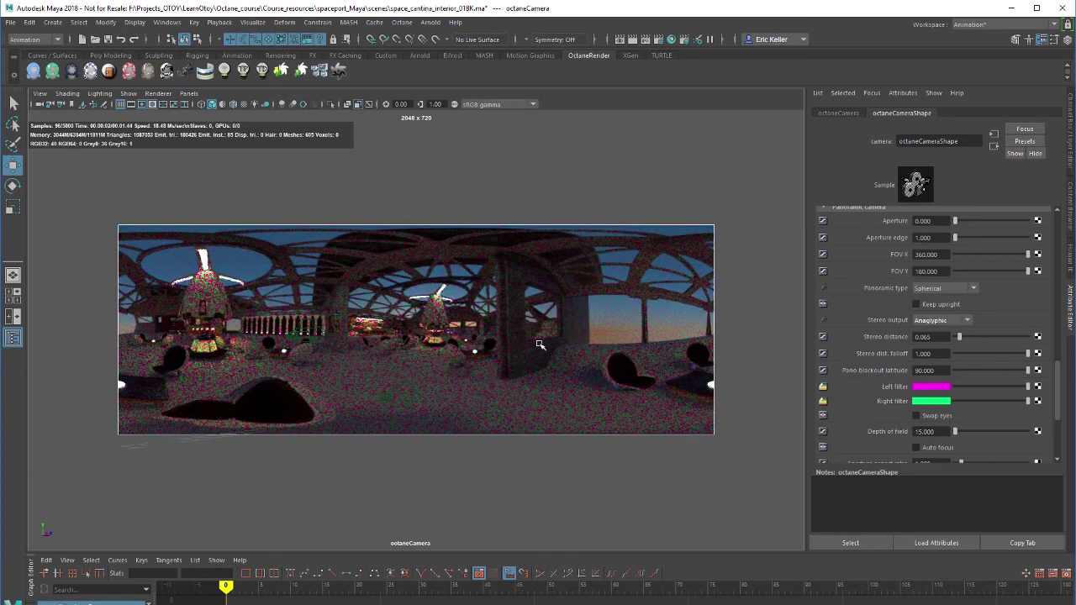
Preview the Panoramic camera's Over-under stereo output and review the remaining panoramic settings
click(923, 321)
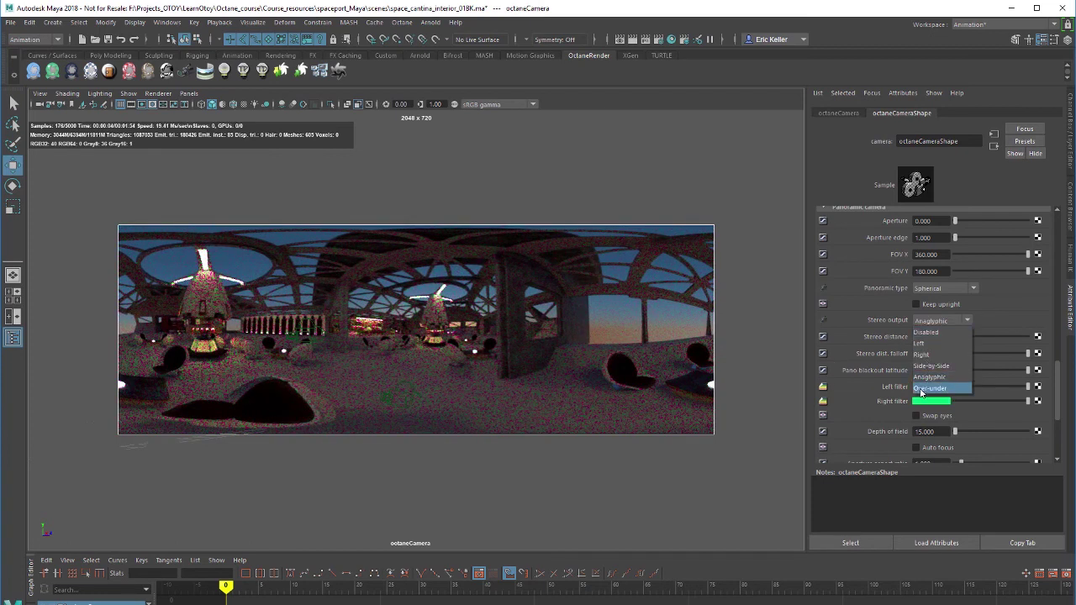
click(923, 387)
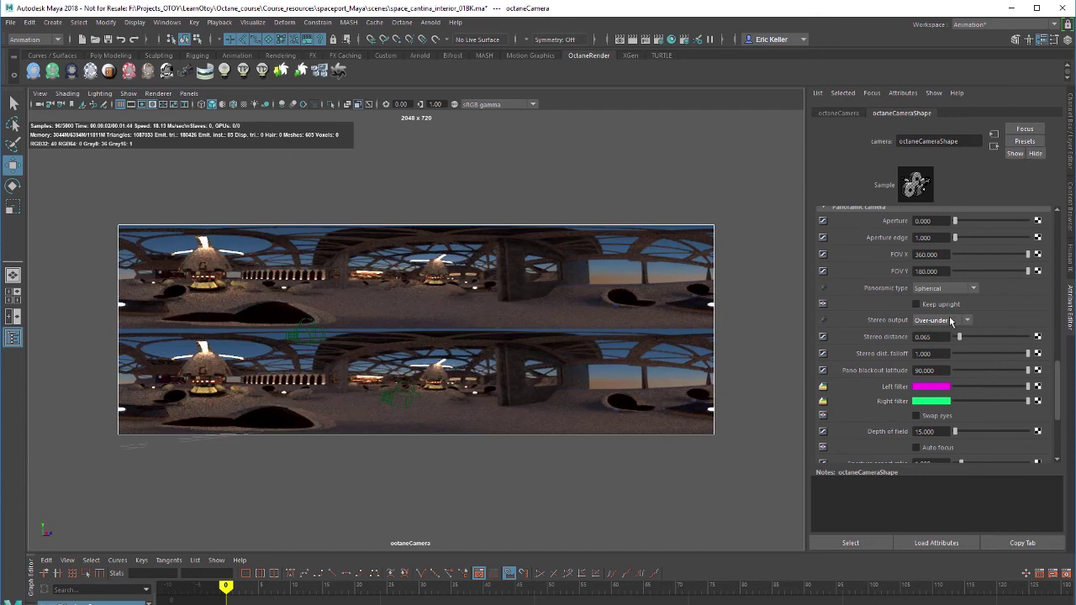
drag(1057, 390, 1058, 404)
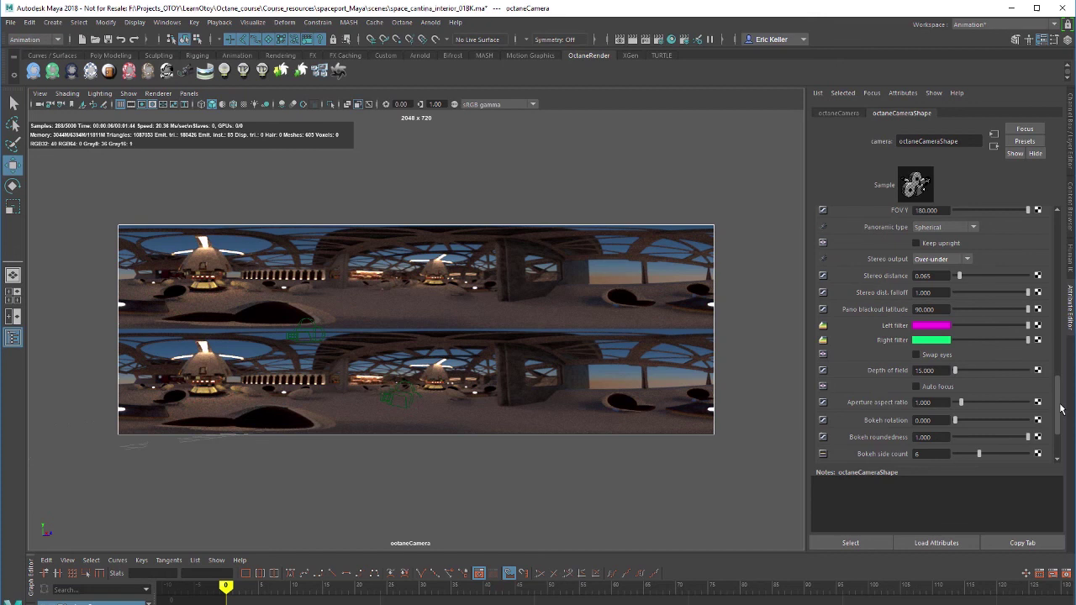
mouse_move(1058, 408)
mouse_down()
mouse_move(1058, 421)
mouse_move(1058, 412)
mouse_up()
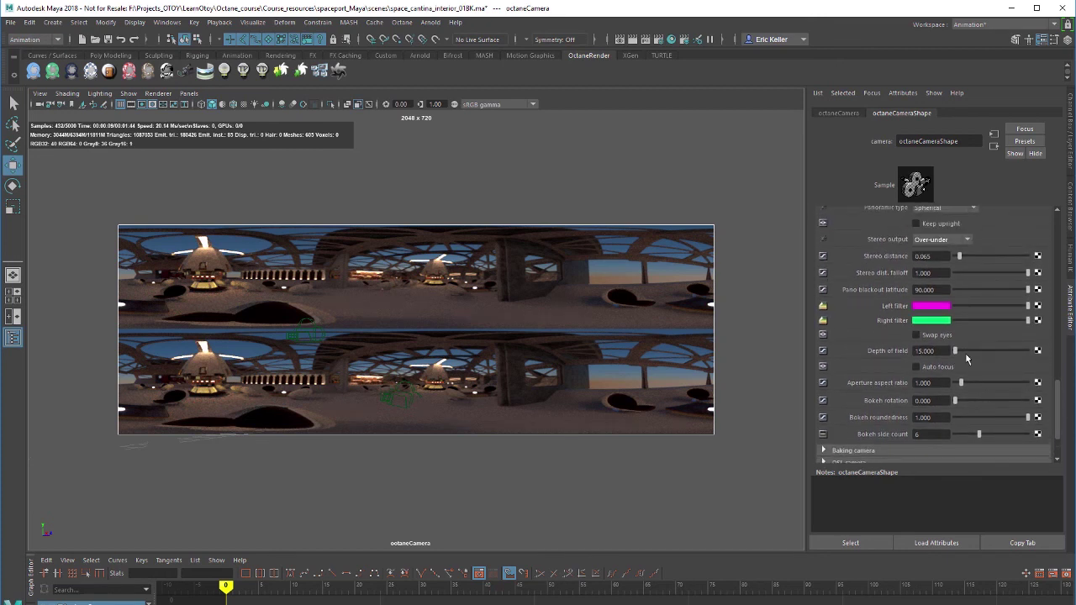
Return the Octane camera type to Thin lens and set its Stereo output to Disabled
drag(1058, 392, 1037, 259)
scroll(1038, 259, down, 3)
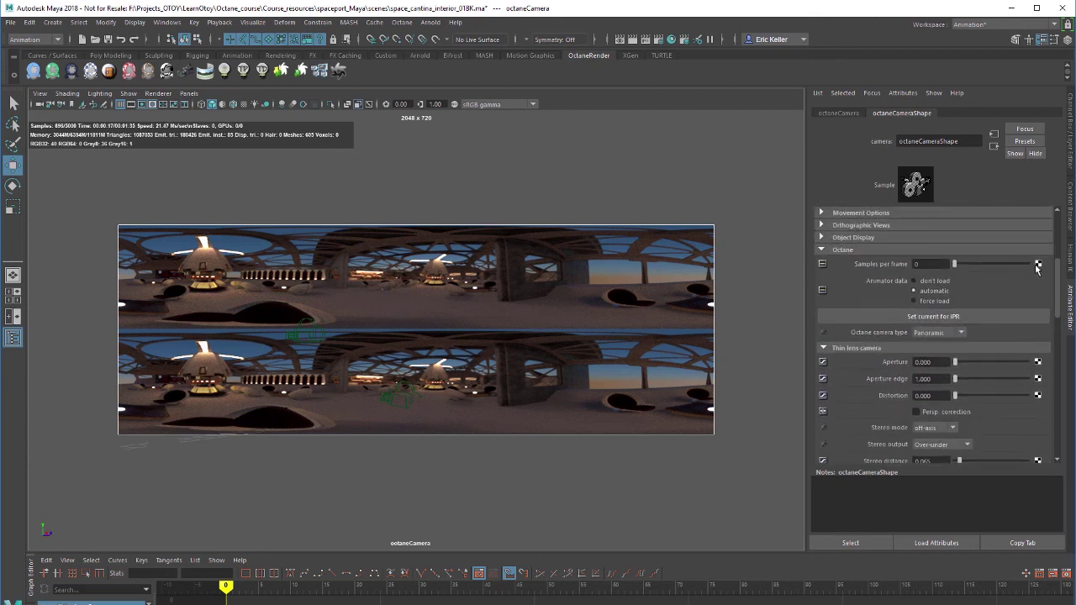
click(940, 331)
click(928, 343)
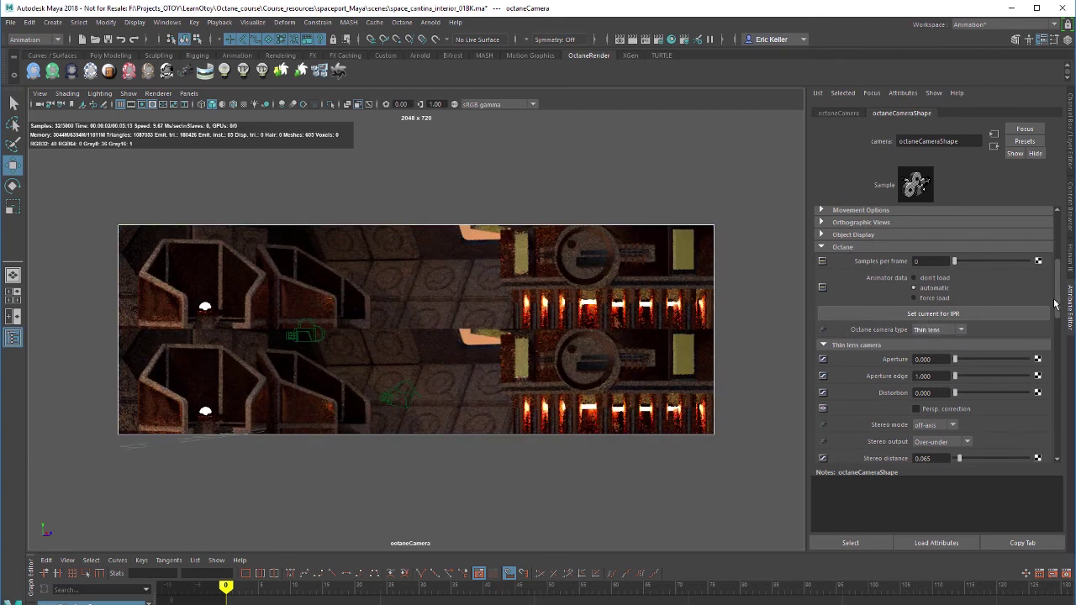
scroll(1047, 323, down, 5)
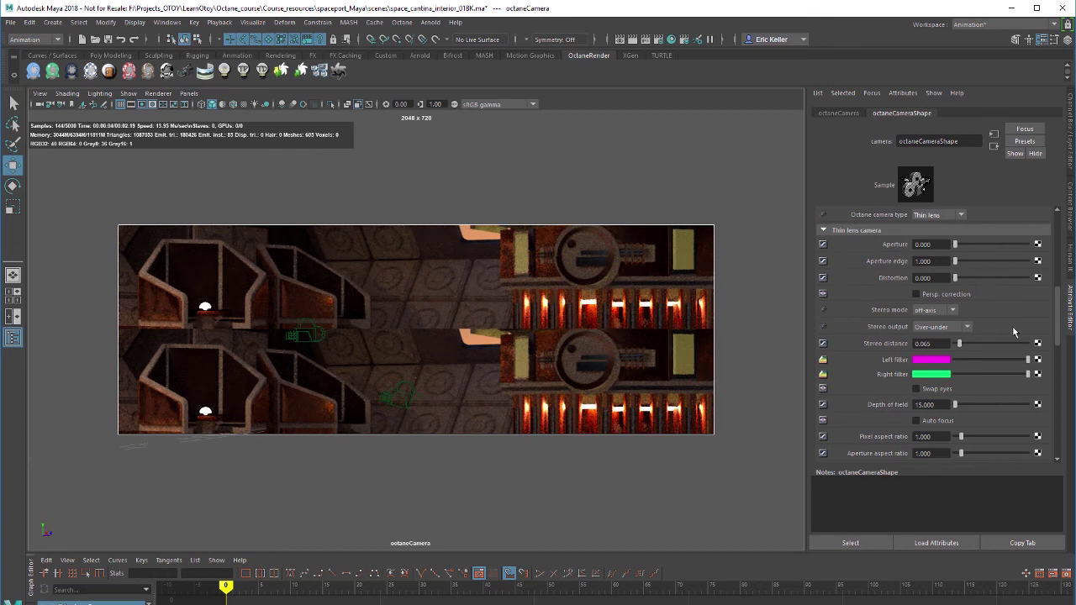
scroll(1059, 316, down, 1)
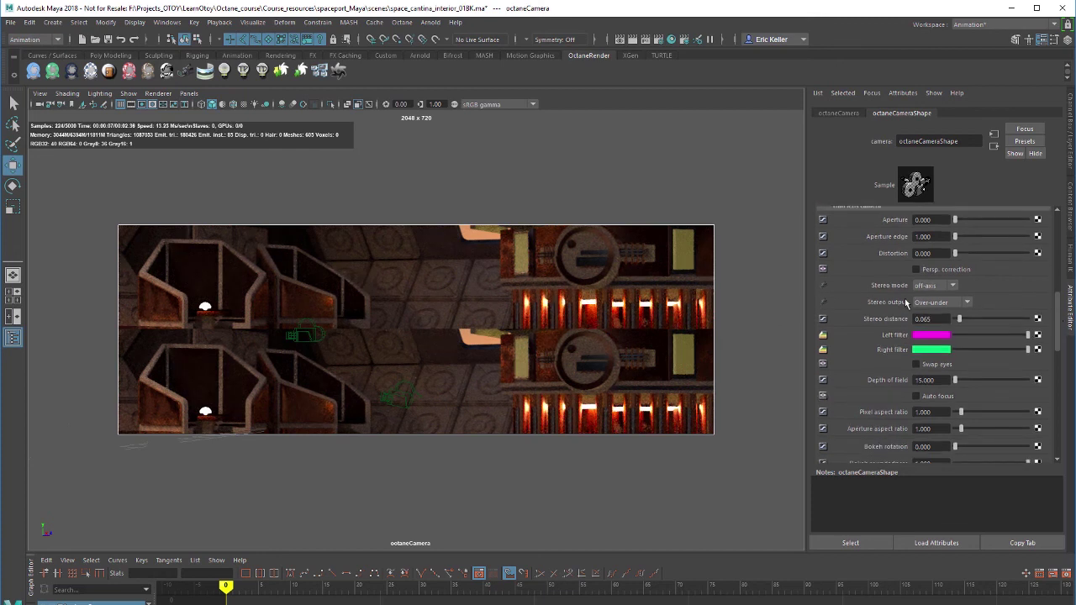
click(932, 305)
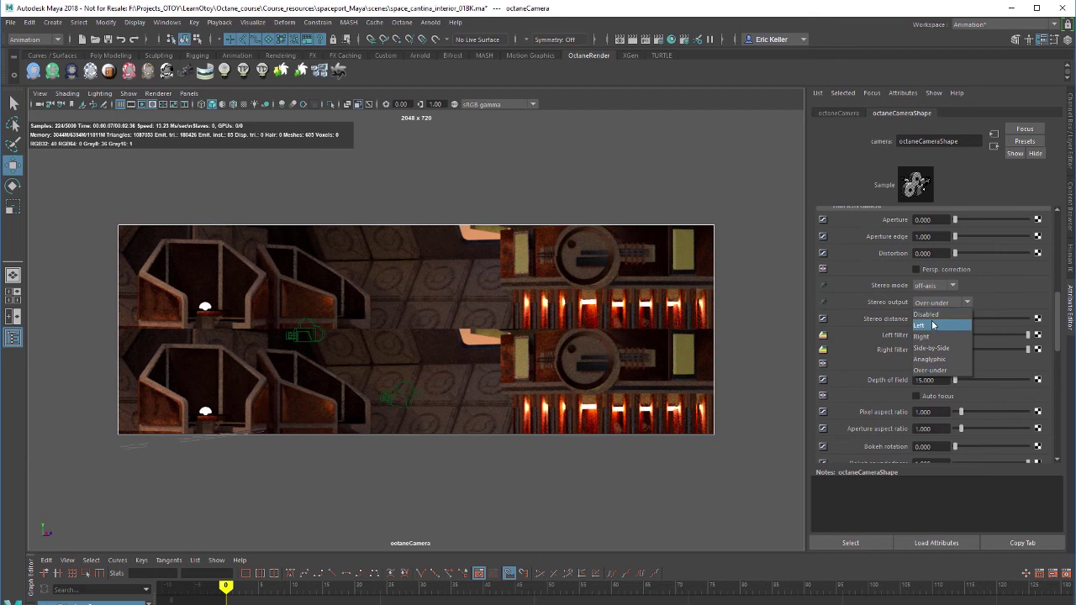
click(928, 314)
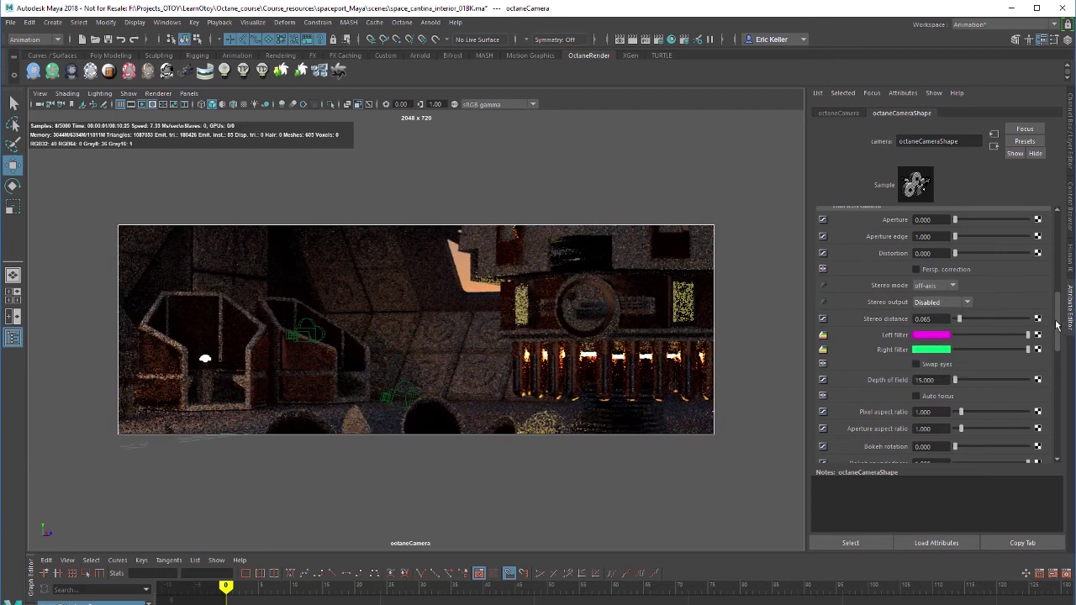
Reframe octaneCamera on the bar counter with the green-suited character and the booth beside it
drag(1061, 327, 1057, 241)
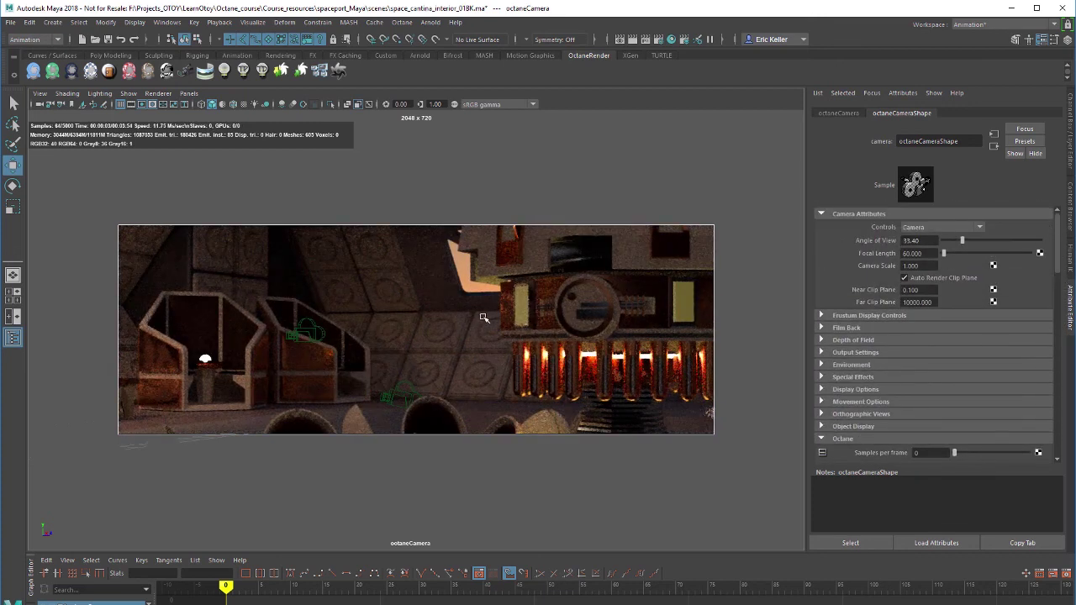
alt+middle_drag(498, 312, 544, 315)
alt+drag(544, 315, 401, 317)
alt+middle_drag(478, 324, 519, 331)
alt+drag(470, 334, 482, 325)
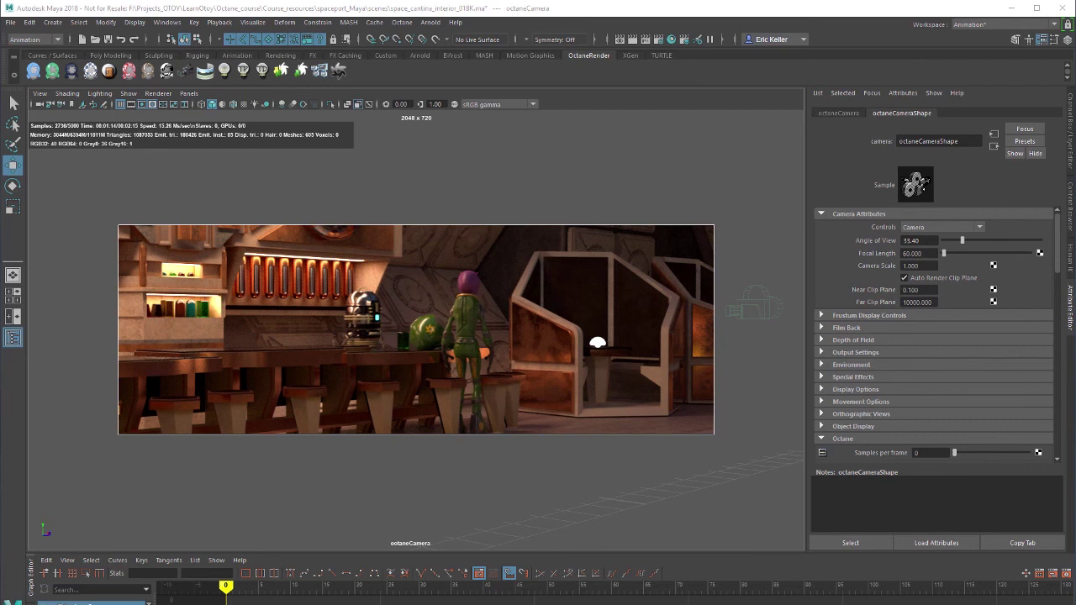
Create a new Octane imager in the render settings, open its attributes and move the settings window out of the way
drag(207, 168, 472, 135)
scroll(572, 262, up, 1)
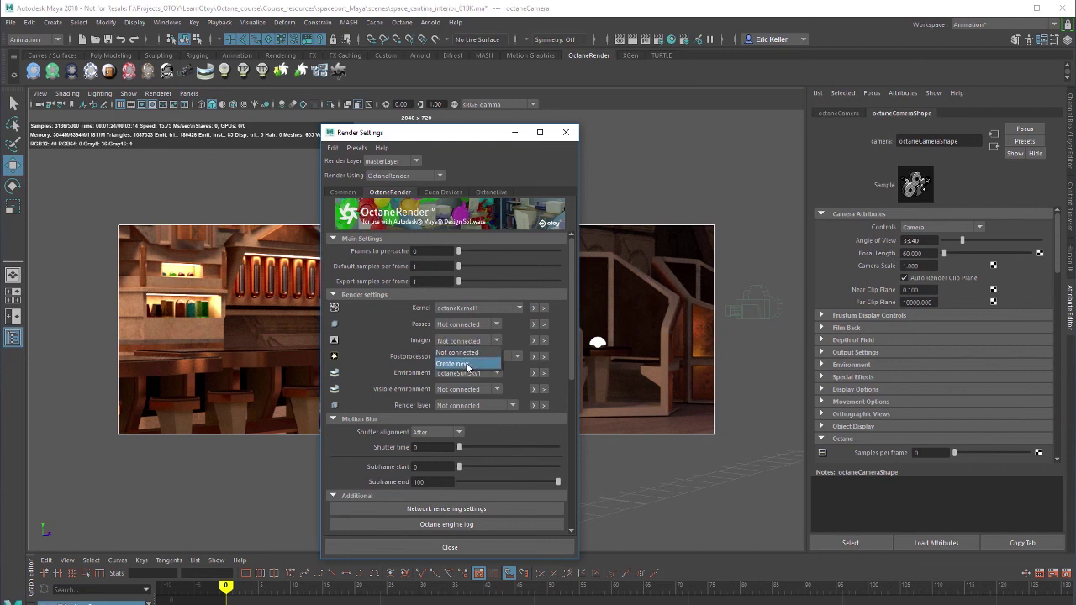
click(468, 365)
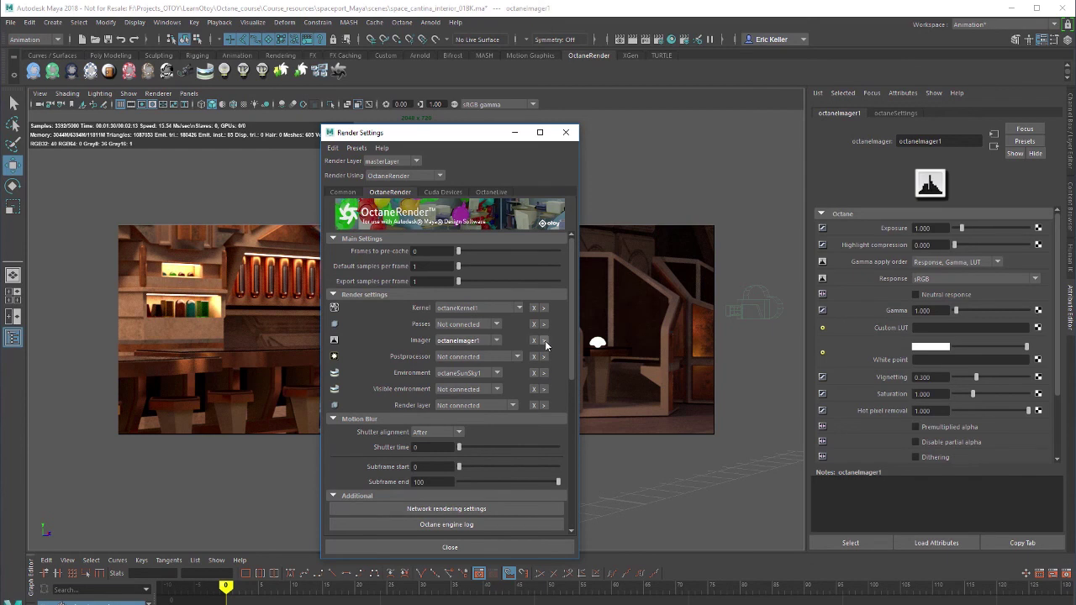
drag(461, 133, 1, 202)
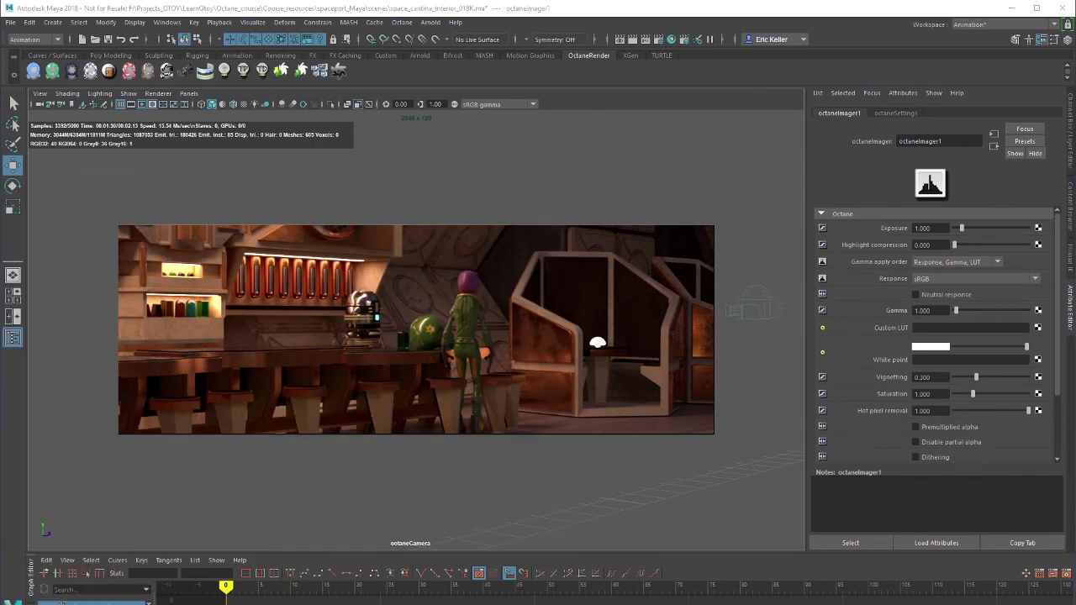
Try the imager's Response presets Linear/Off, Kodak Max Zoom_800CD, Kodak Portra 160VCCD and Kodak Ektachrome 100 plusCD
click(959, 278)
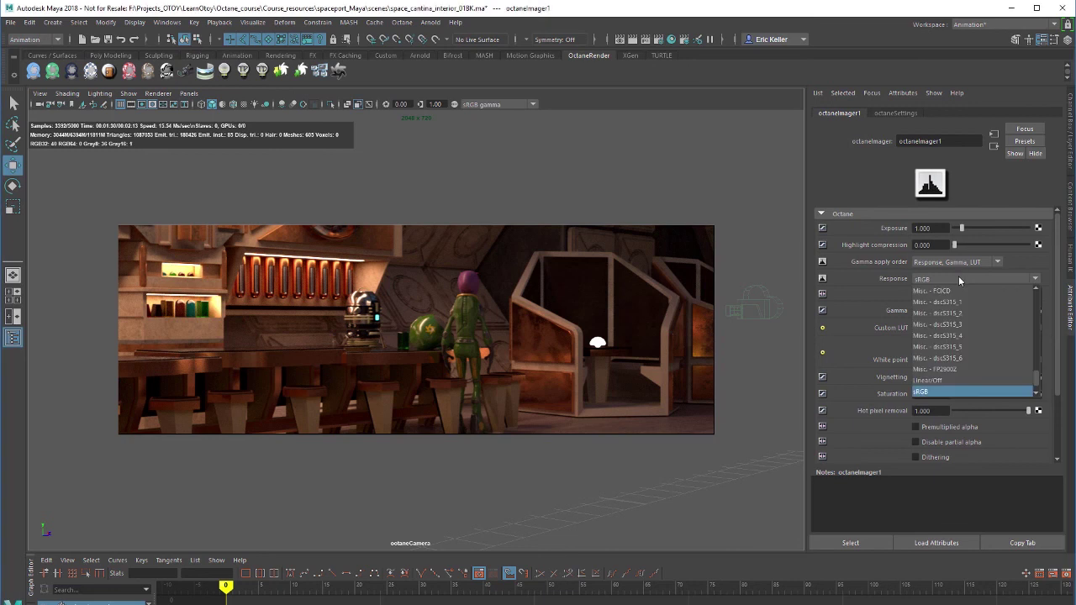
click(946, 380)
click(966, 281)
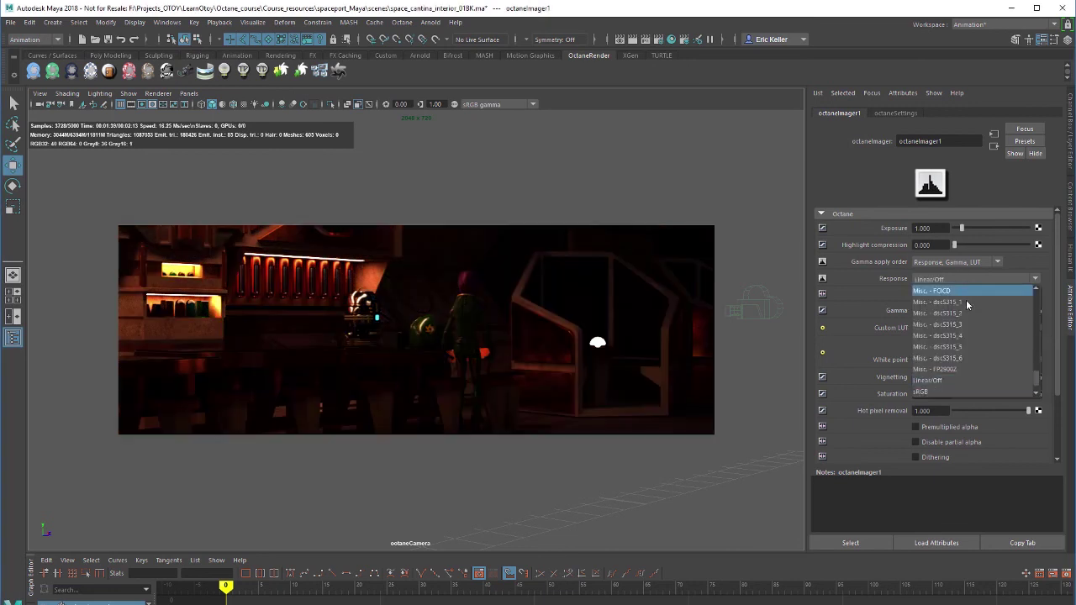
scroll(966, 303, up, 5)
click(964, 303)
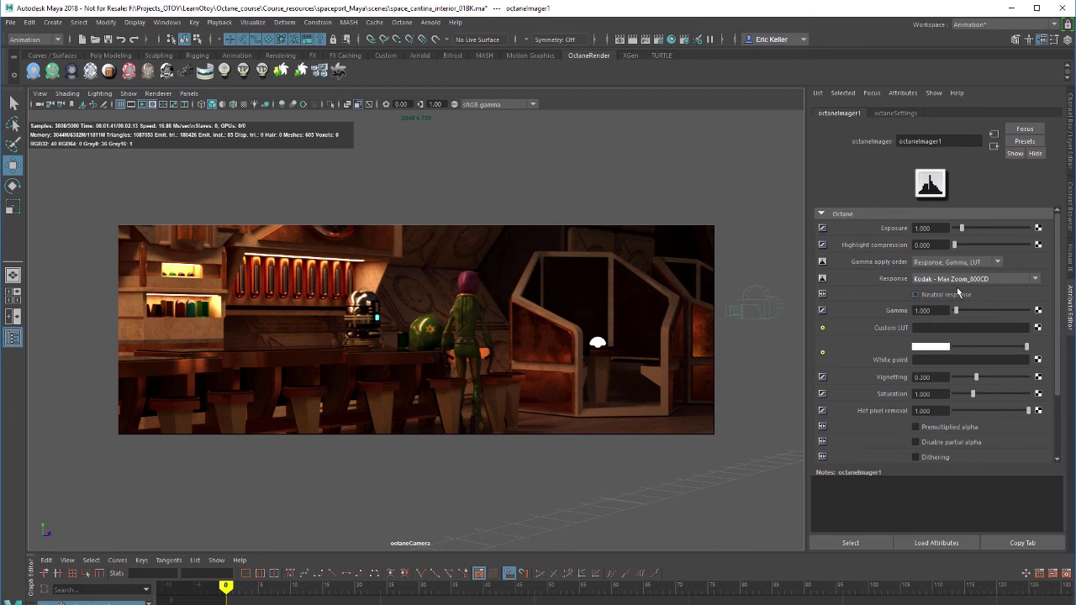
click(961, 279)
click(959, 335)
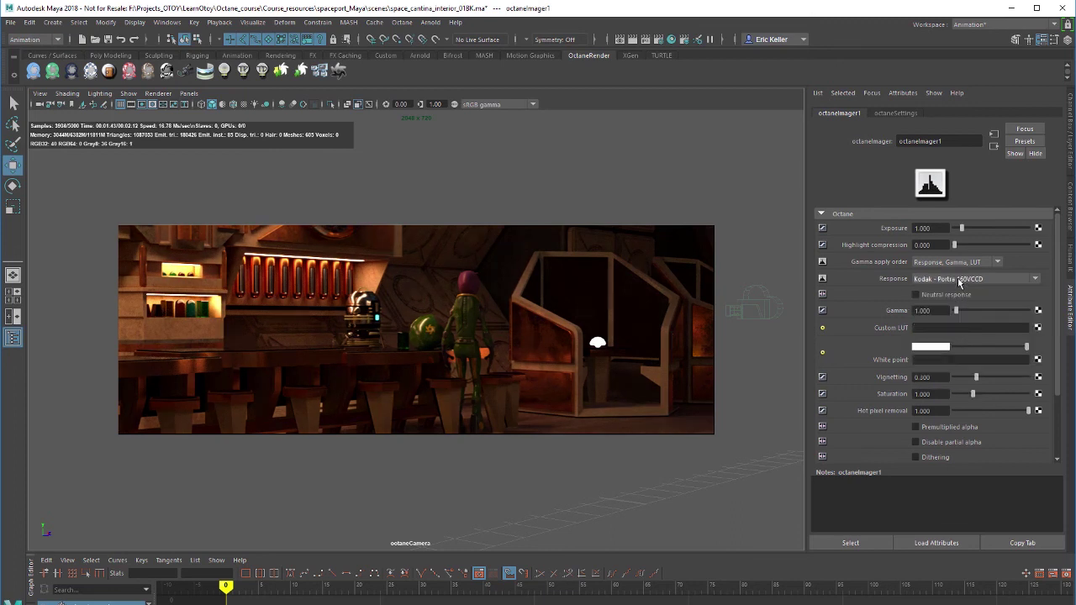
click(961, 279)
click(956, 380)
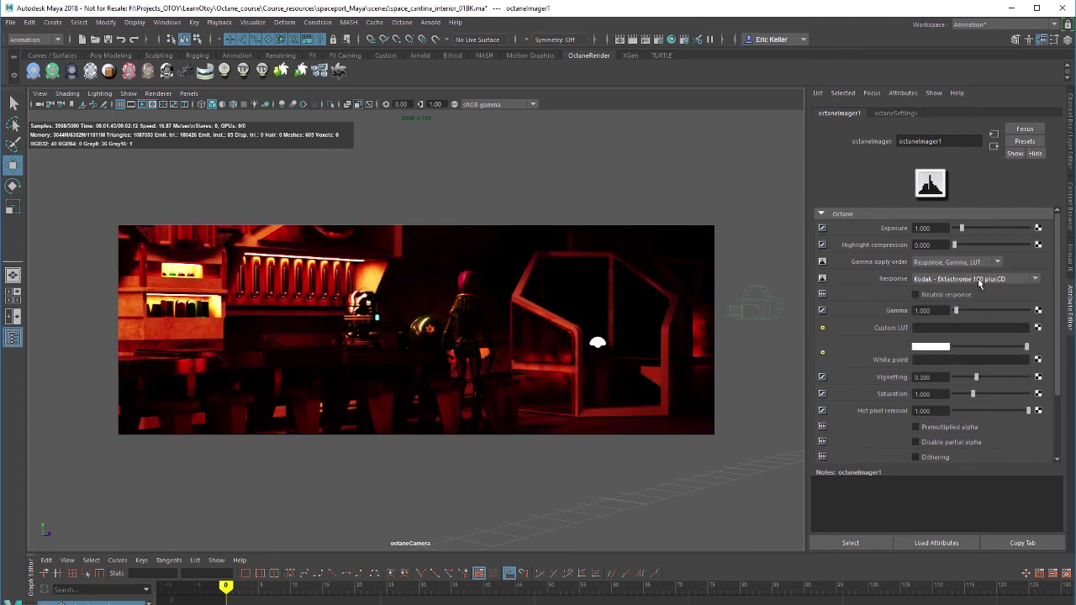
Set the imager's Response to Linear/Off and its Gamma to 2.2
click(978, 278)
scroll(963, 359, down, 3)
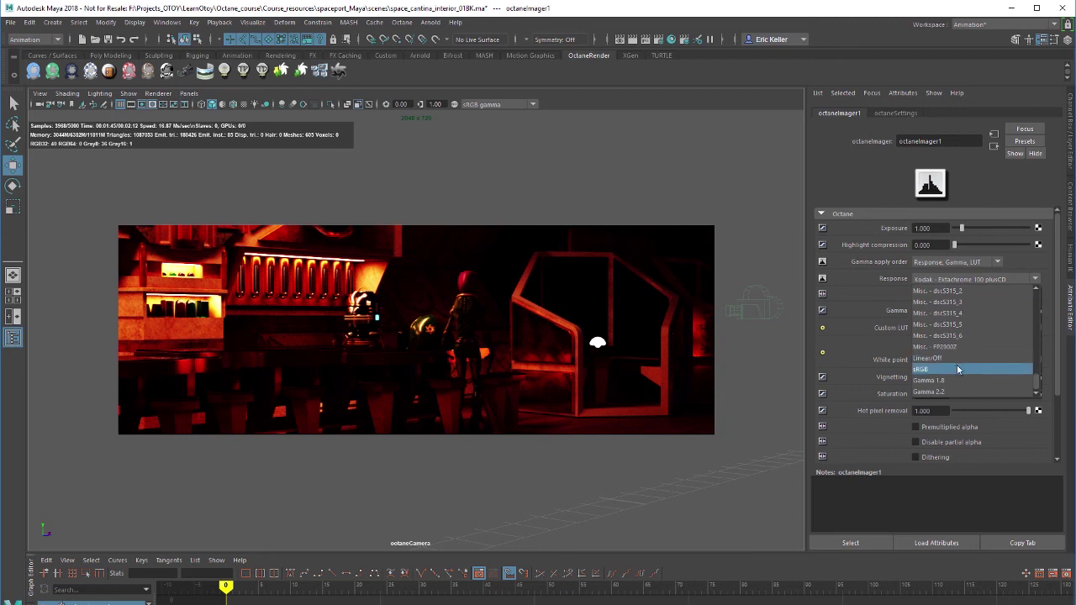
click(948, 360)
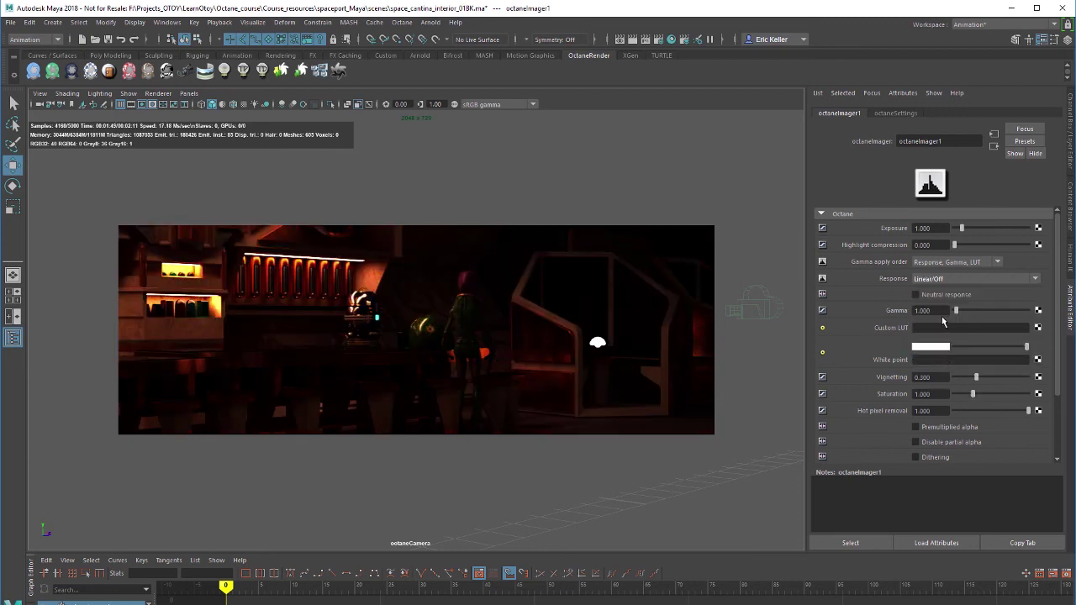
text(2.2)
key(Return)
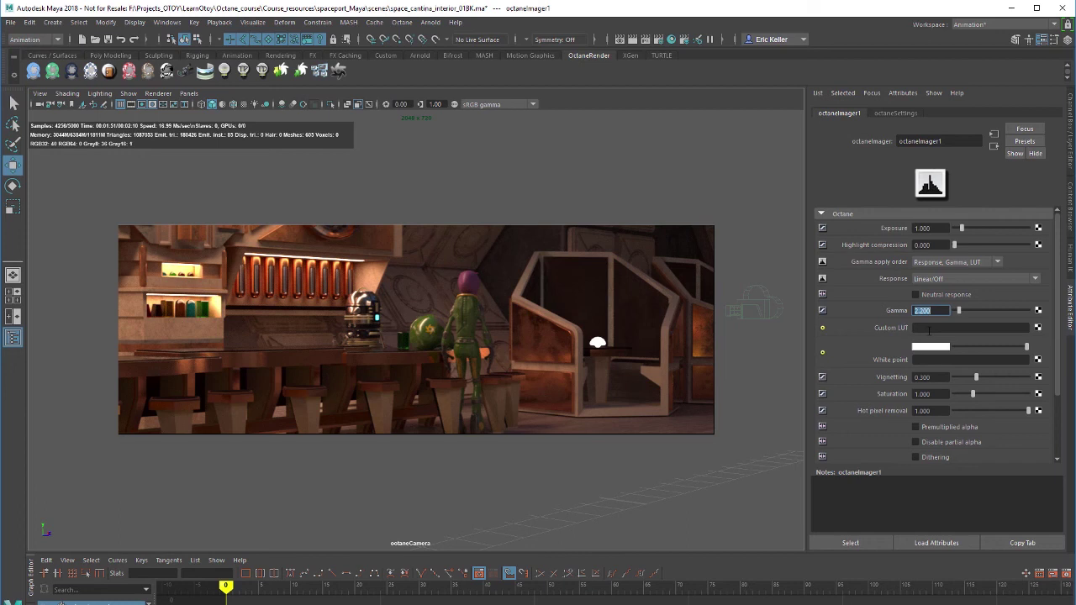
Lower the imager's Vignetting to about 0.208, Saturation to about 0.954 and Hot pixel removal to about 0.308
drag(1058, 337, 1058, 340)
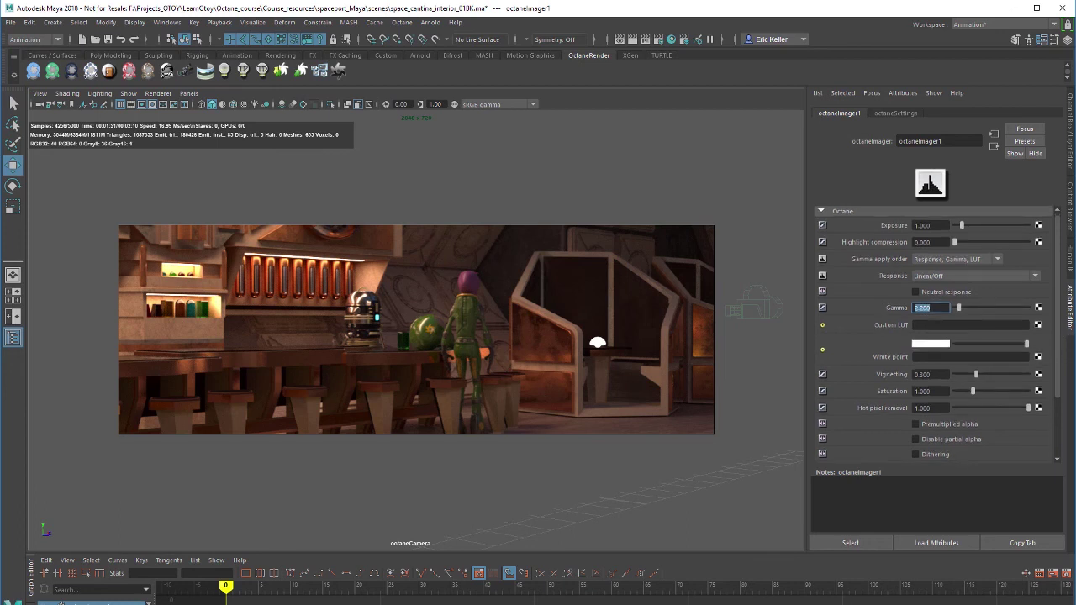
mouse_move(975, 371)
mouse_down()
mouse_move(1007, 371)
mouse_move(968, 372)
mouse_move(984, 392)
mouse_move(972, 392)
mouse_up()
scroll(1035, 380, down, 1)
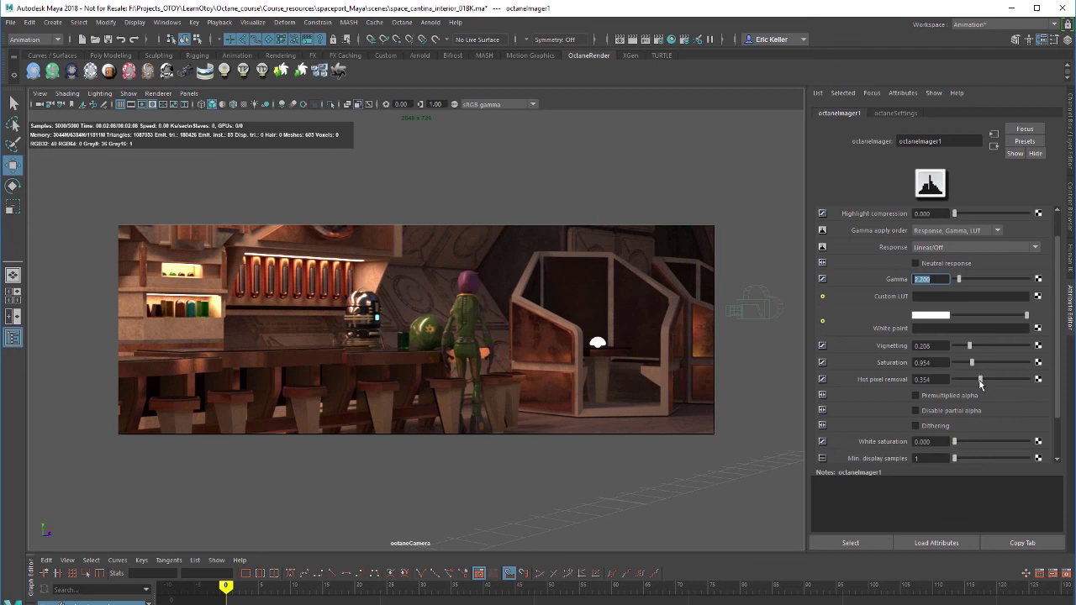
mouse_move(981, 383)
mouse_down()
mouse_move(967, 382)
mouse_move(977, 378)
mouse_up()
Try an Exposure of 1.5, raise it to 2.5, and lower the imager's Gamma to about 1.5
drag(1058, 381, 1053, 334)
click(940, 228)
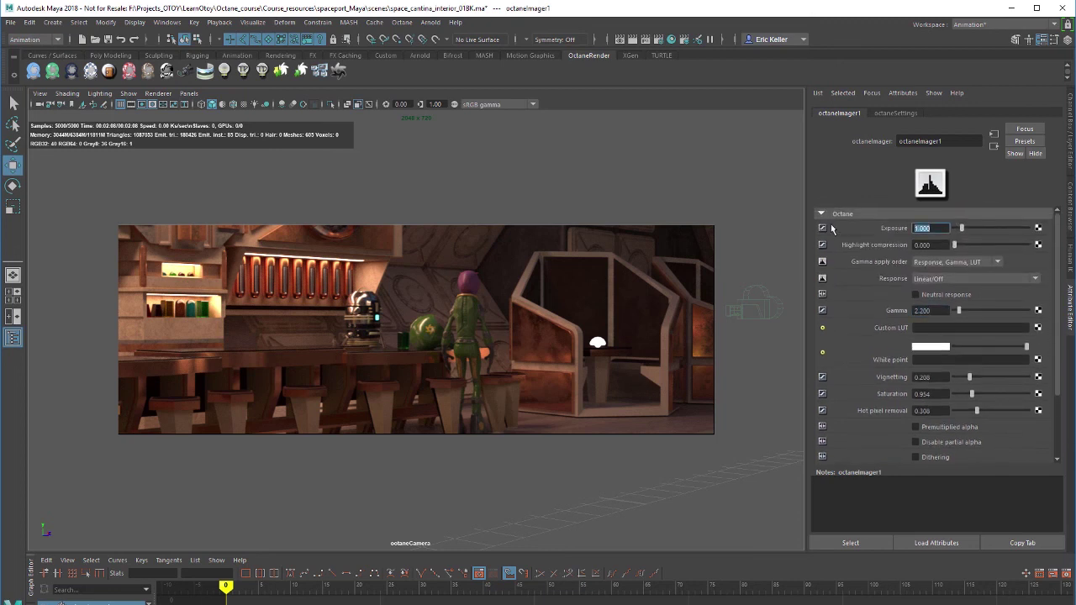
text(1.5)
key(Return)
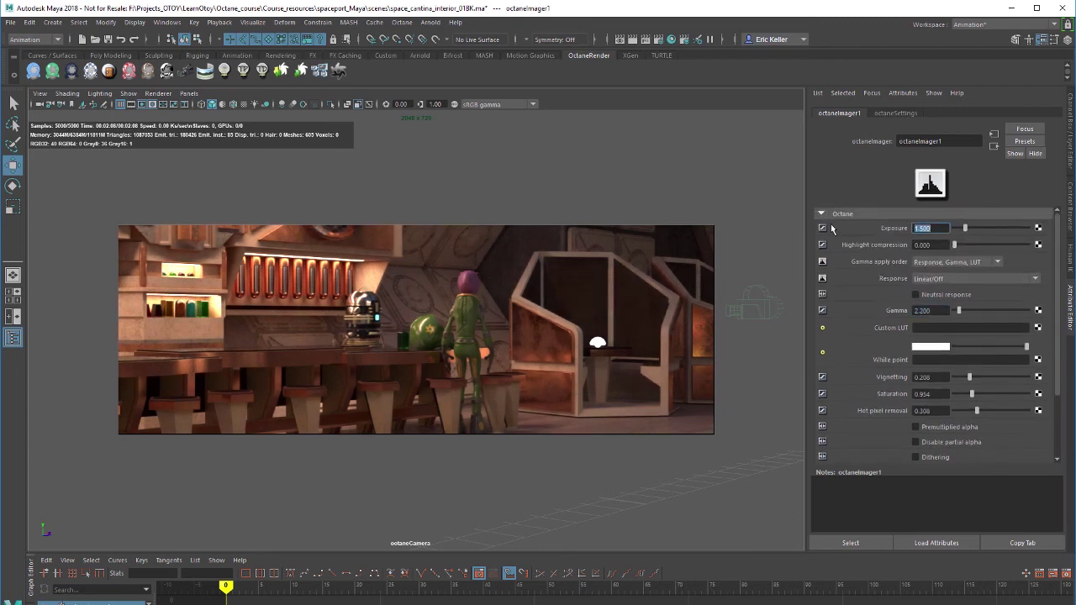
text(2.5)
key(Return)
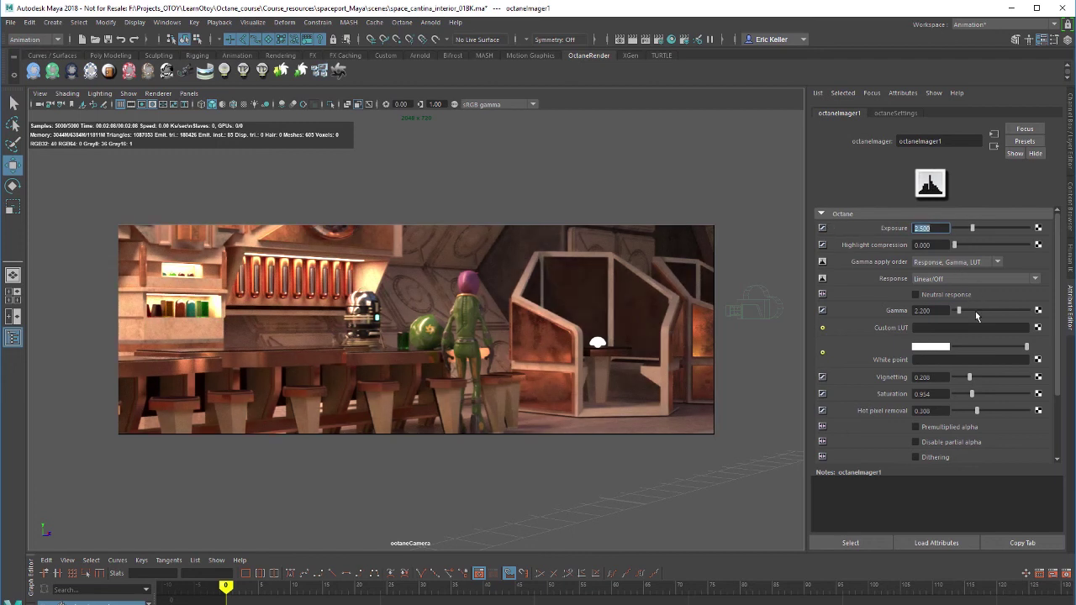
drag(957, 311, 956, 311)
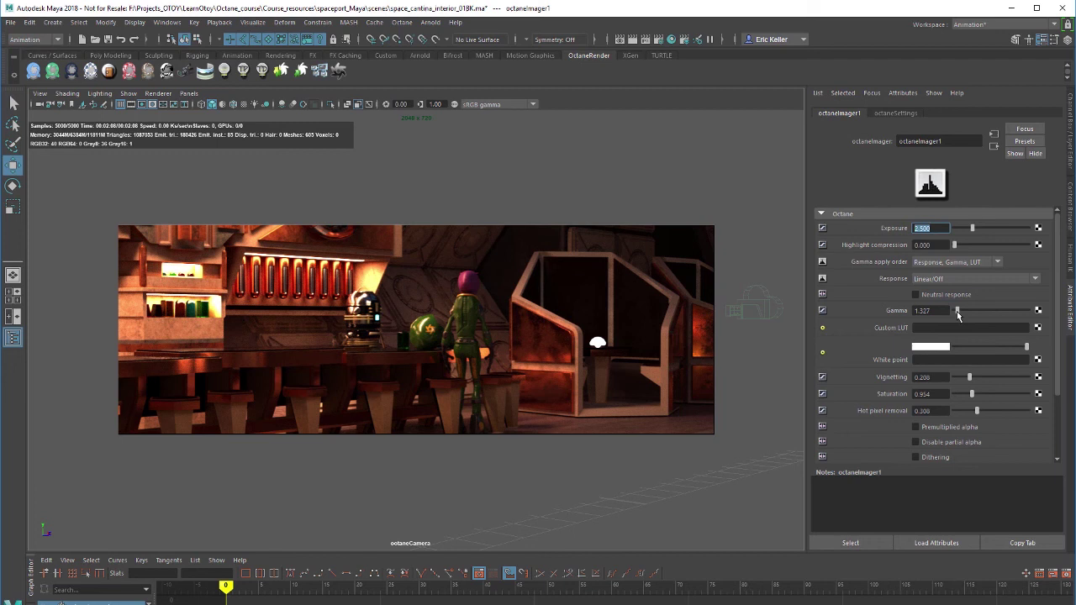